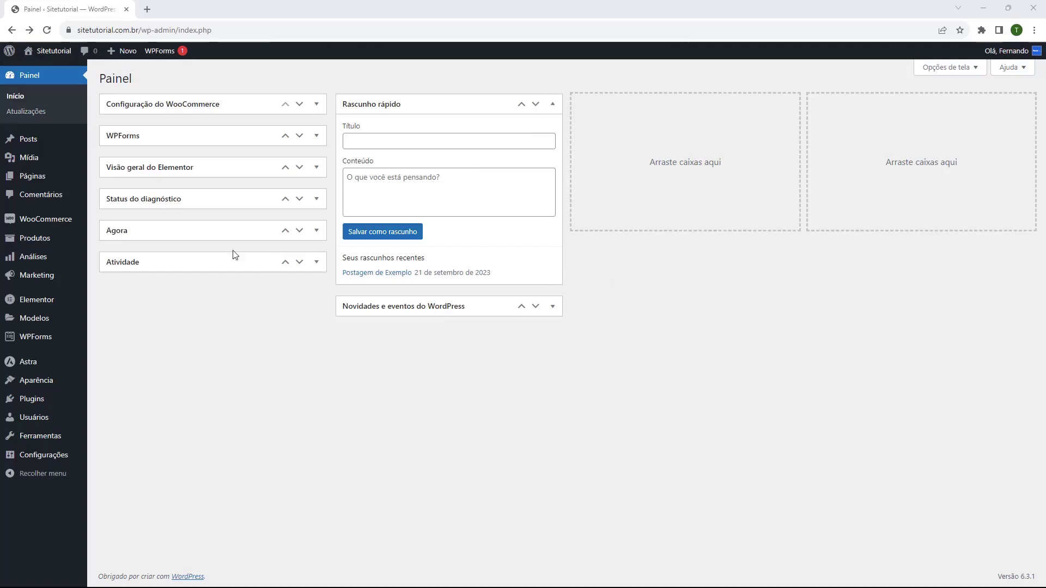
# Open the site's page list and edit the Inicio main page with Elementor
pyautogui.moveTo(29, 187)
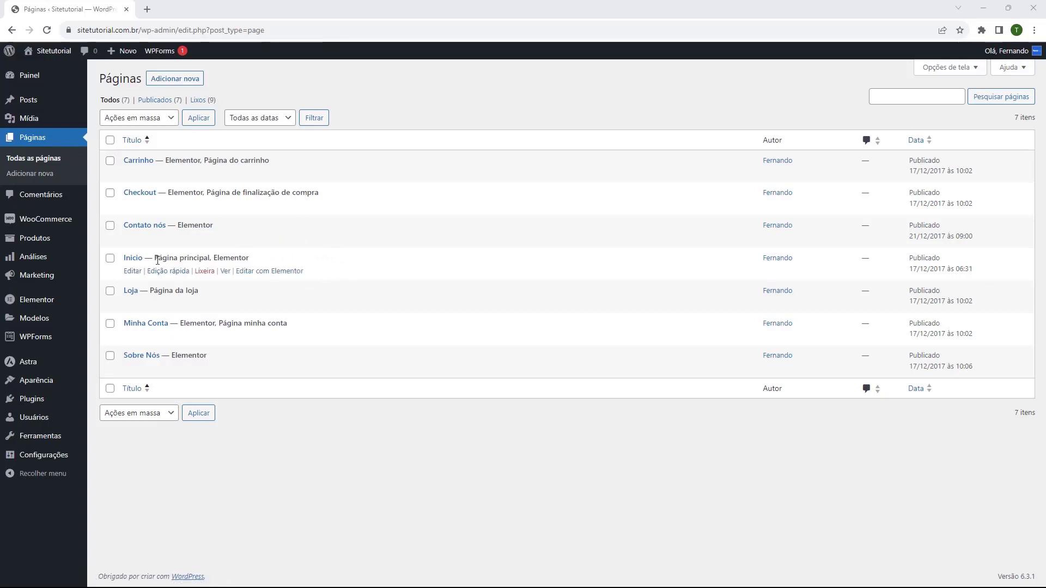
pyautogui.moveTo(155, 259); pyautogui.dragTo(210, 260)
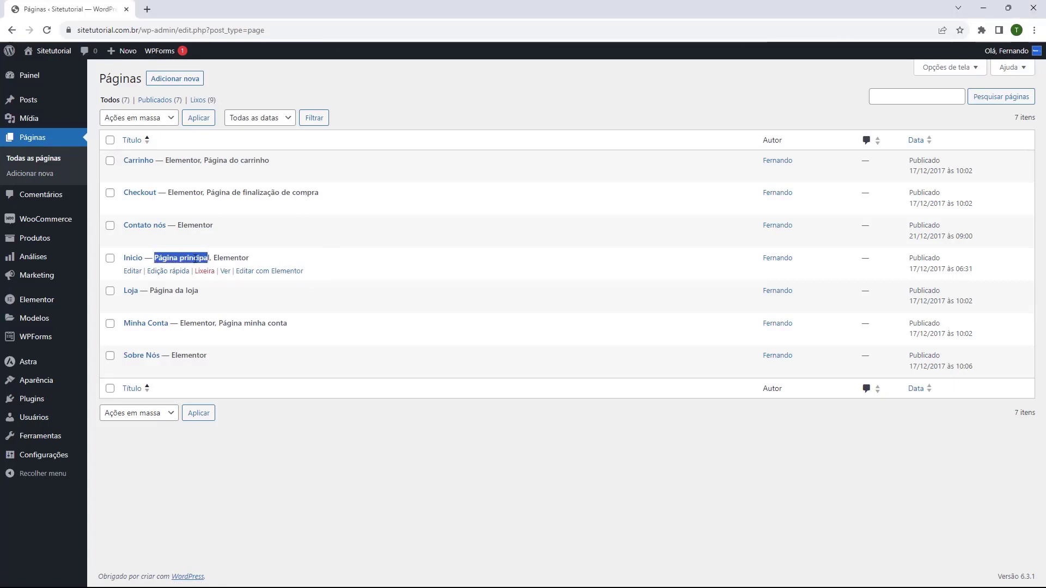
pyautogui.click(124, 260)
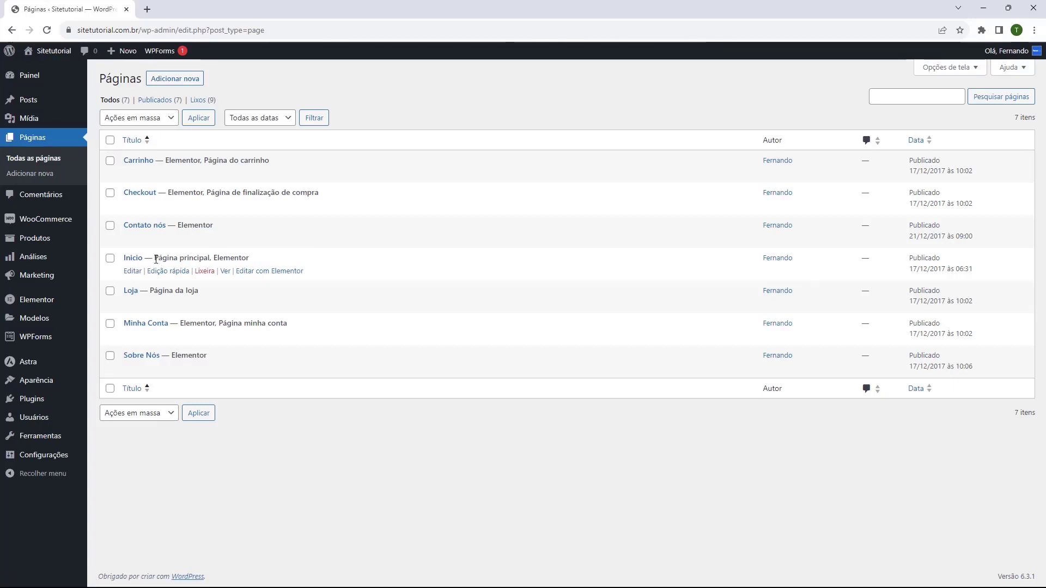
pyautogui.moveTo(155, 260); pyautogui.dragTo(250, 260)
pyautogui.click(215, 258)
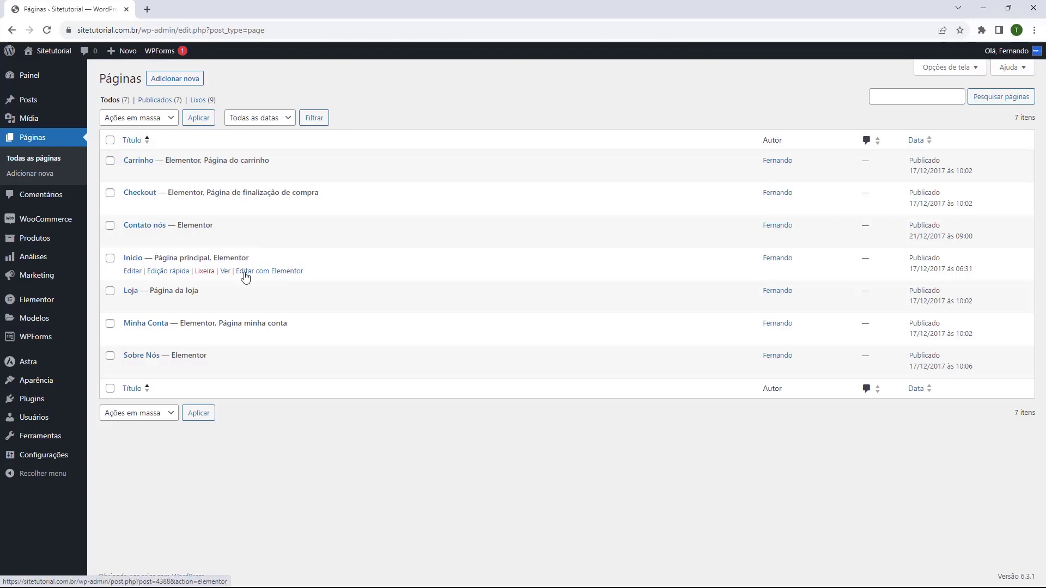
pyautogui.click(246, 276)
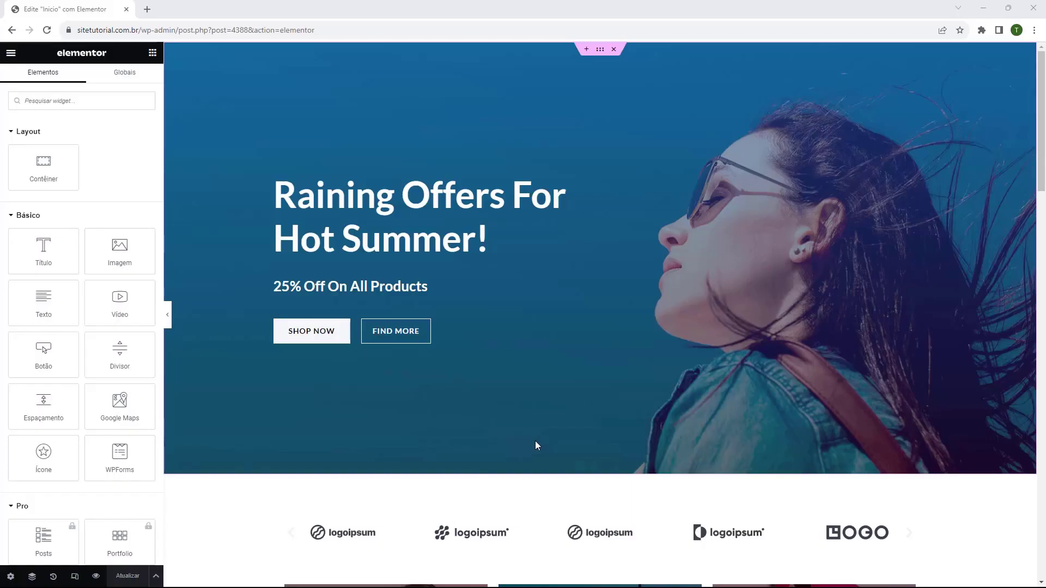
# Examine the home page's sections from the hero banner through the featured products and special offer down to the footer
pyautogui.rightClick(290, 420)
pyautogui.press('Escape')
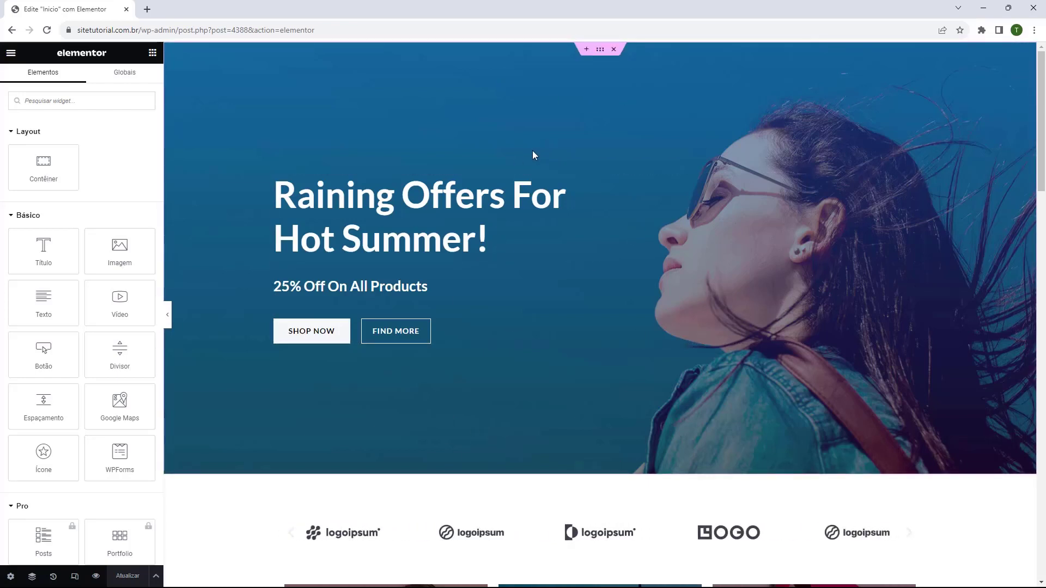
pyautogui.scroll(-10, 528, 153)
pyautogui.scroll(10, 521, 156)
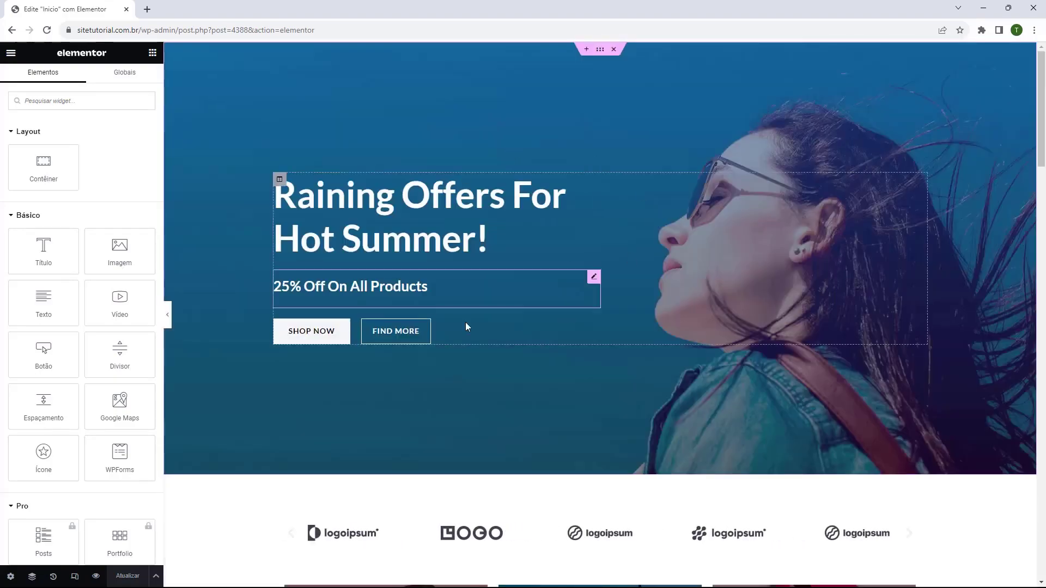
pyautogui.scroll(-4, 456, 150)
pyautogui.scroll(-15, 457, 155)
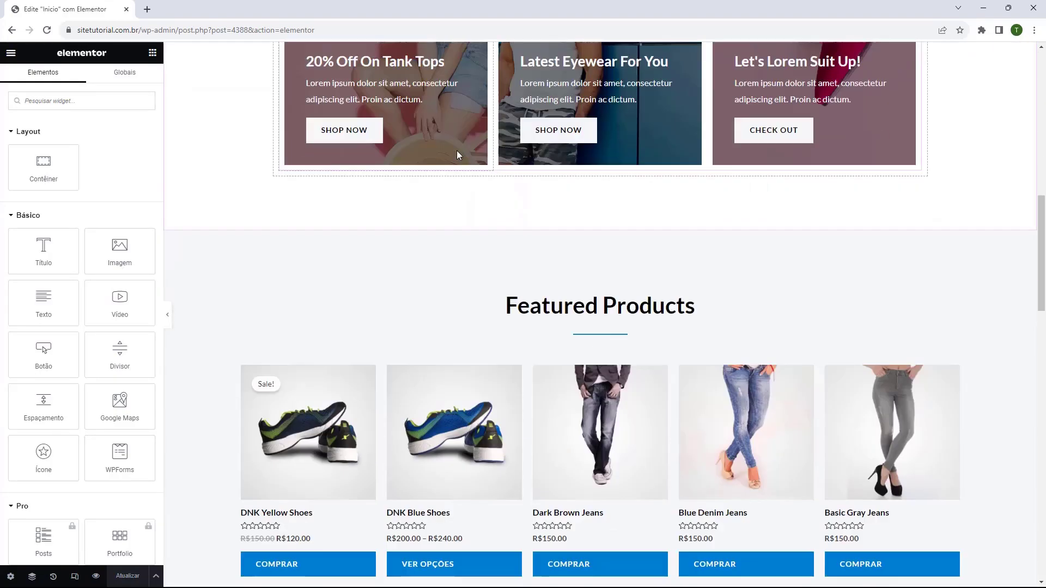
pyautogui.scroll(-10, 458, 155)
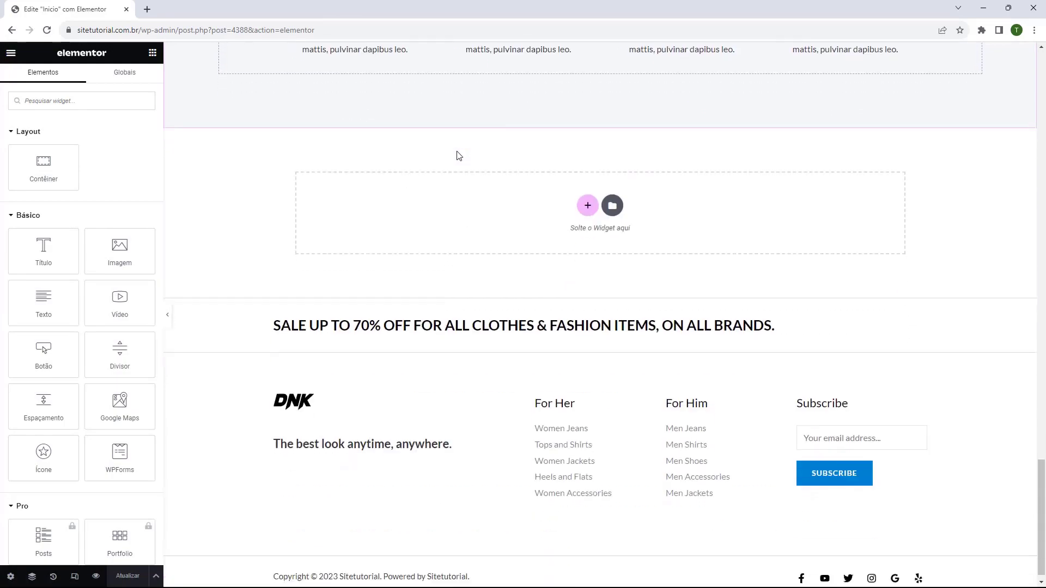
pyautogui.scroll(15, 456, 304)
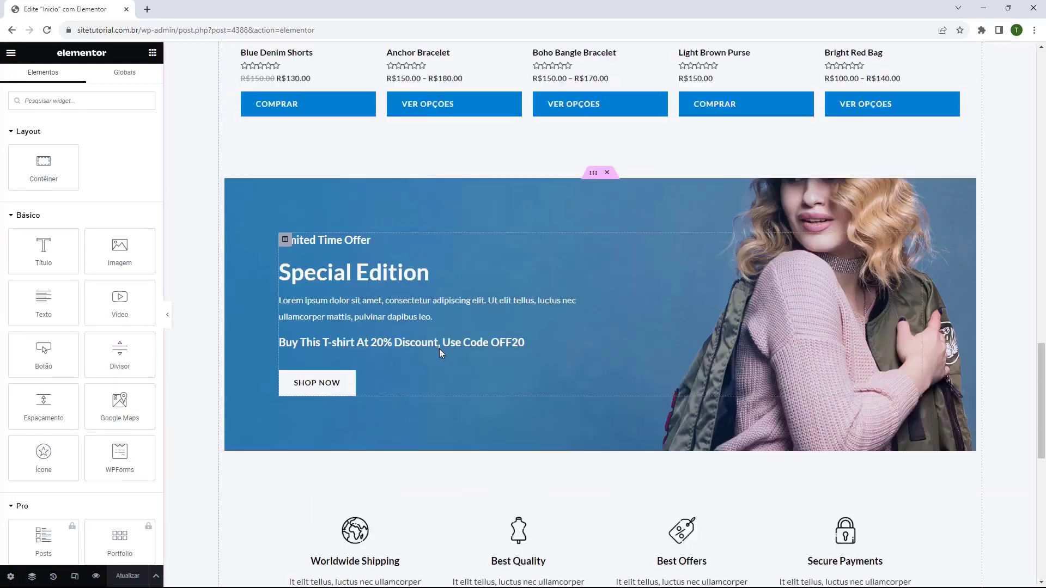
pyautogui.scroll(10, 417, 349)
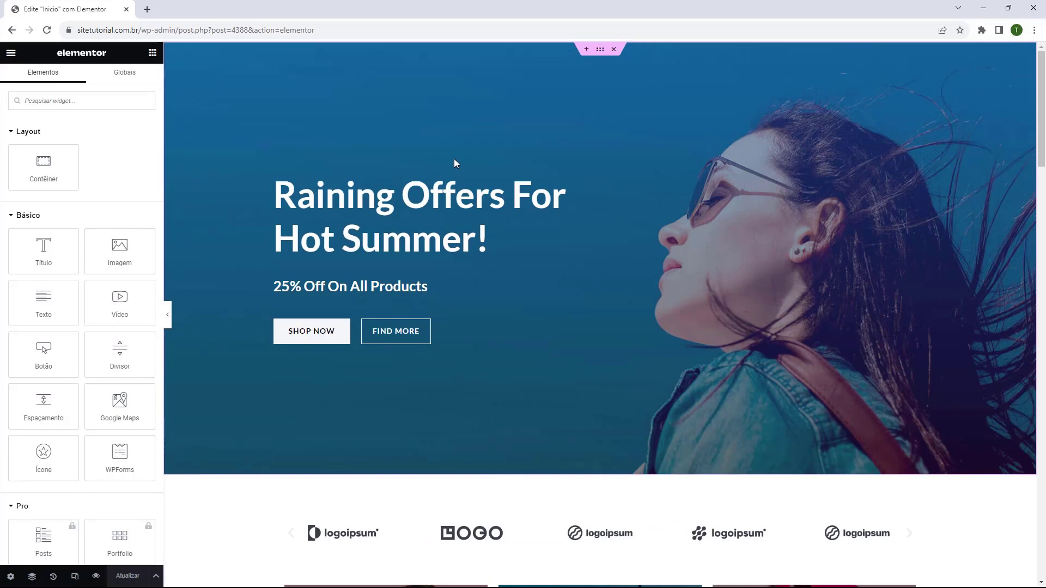
pyautogui.scroll(-9, 455, 159)
pyautogui.scroll(-4, 454, 163)
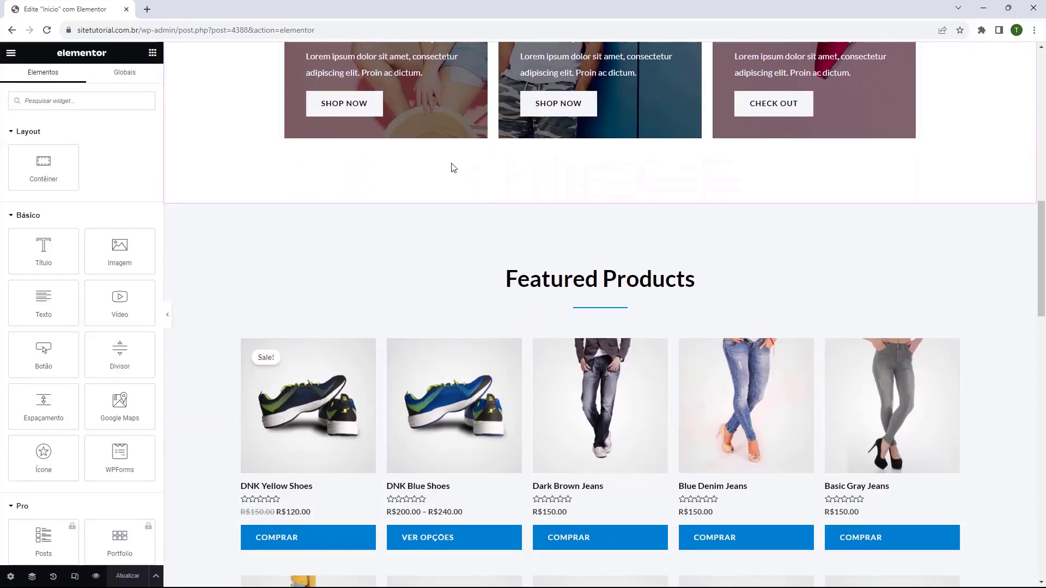
pyautogui.scroll(5, 454, 166)
pyautogui.scroll(-10, 463, 262)
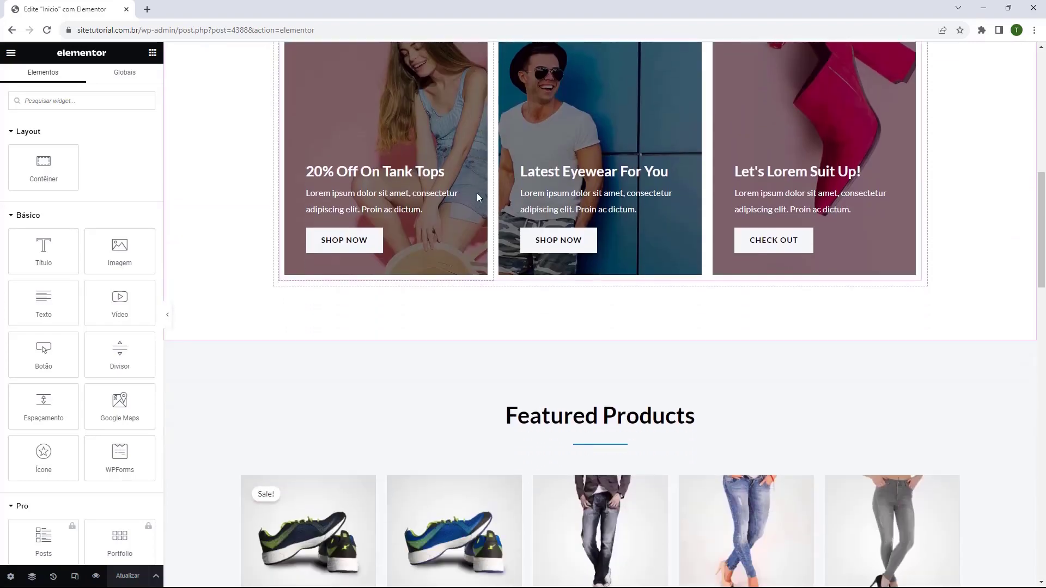
pyautogui.scroll(-18, 474, 185)
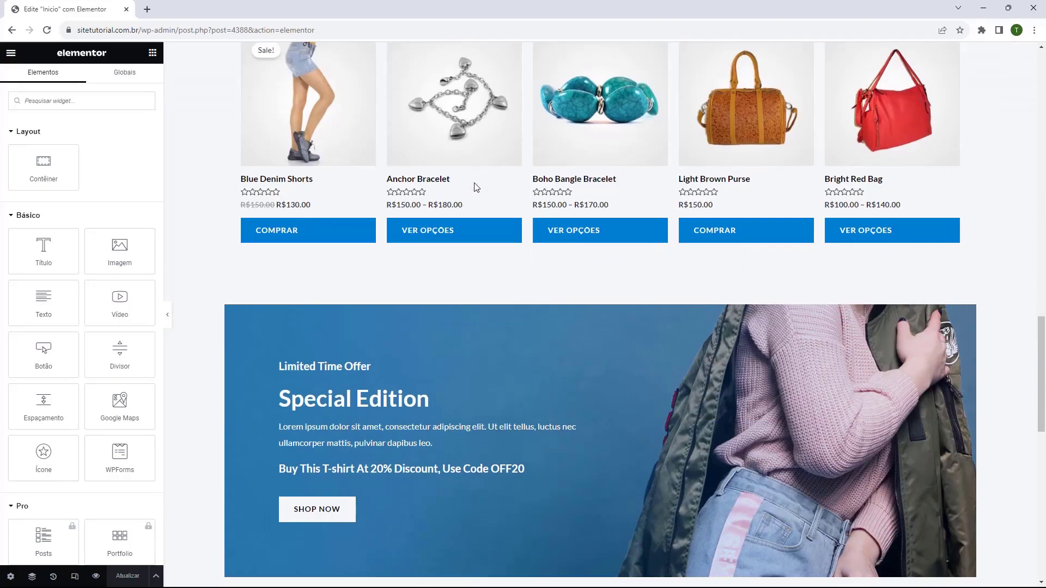
pyautogui.scroll(5, 403, 301)
pyautogui.scroll(20, 403, 302)
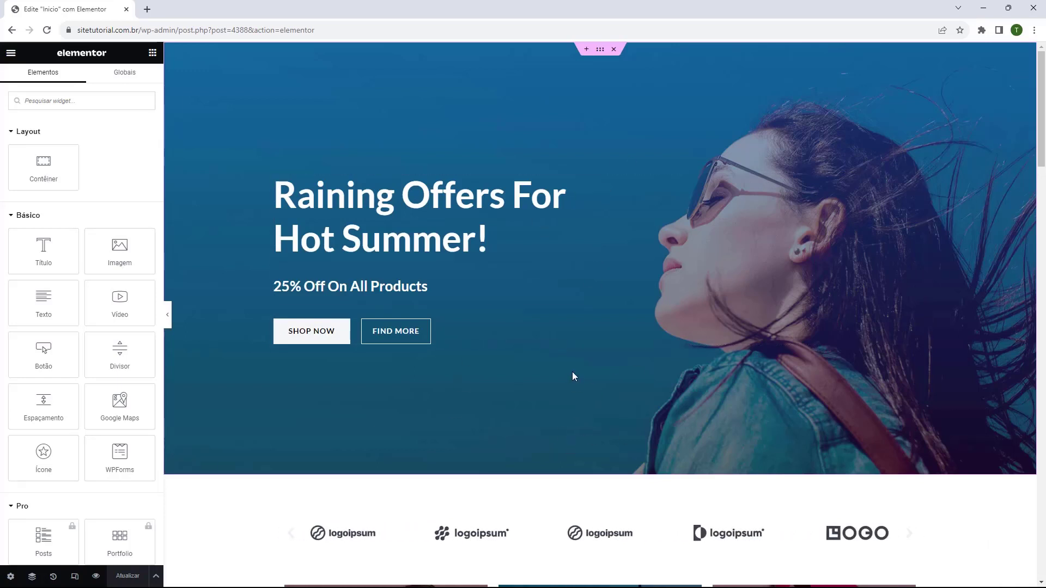
# Open the hero section's settings and review its layout and advanced spacing options
pyautogui.click(599, 49)
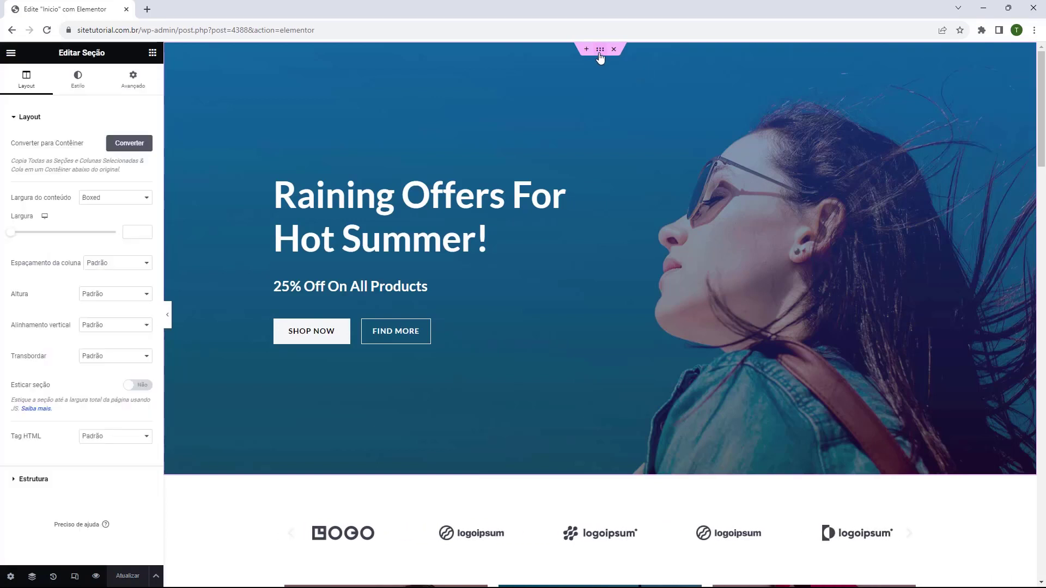
pyautogui.click(77, 83)
pyautogui.click(130, 96)
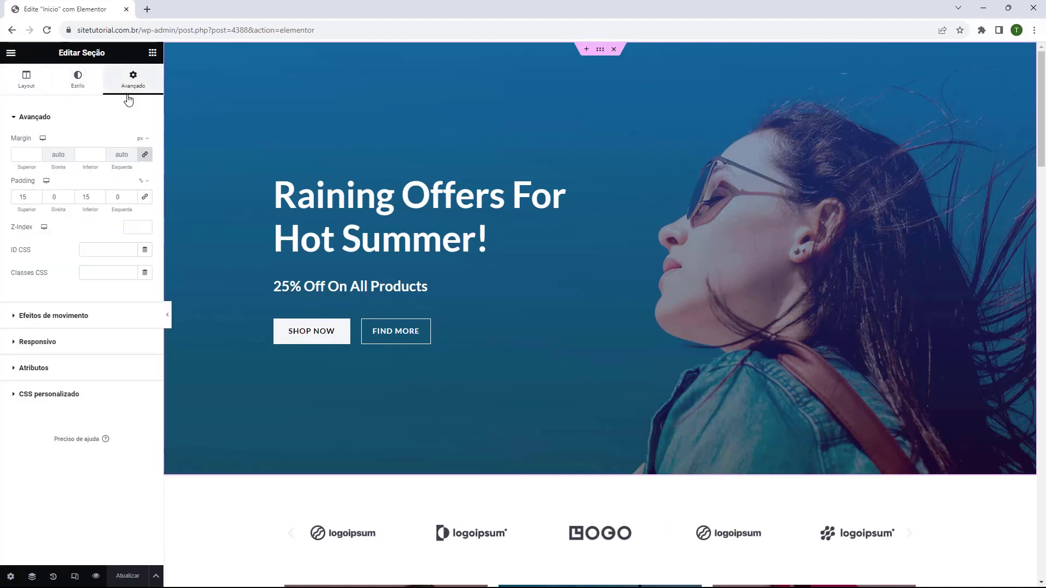
pyautogui.click(26, 78)
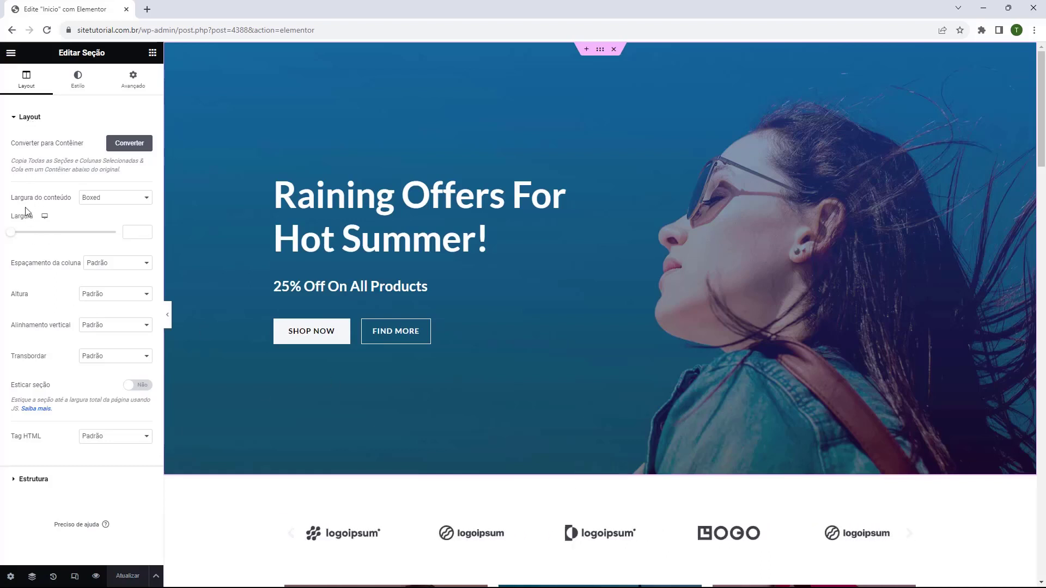
# Review the hero section's style settings, including its background image, background overlay and shape divider
pyautogui.click(75, 82)
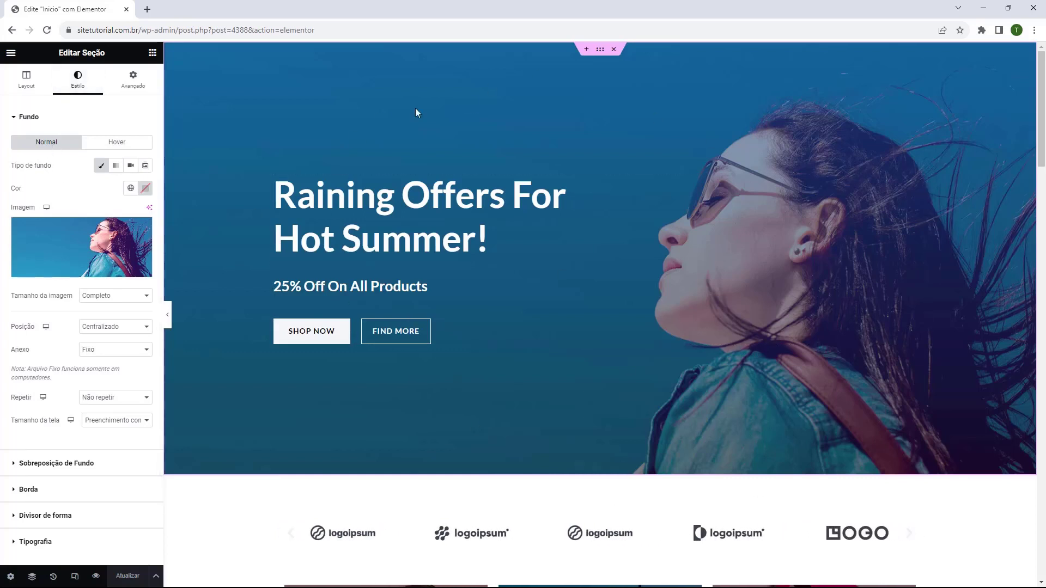
pyautogui.moveTo(77, 252)
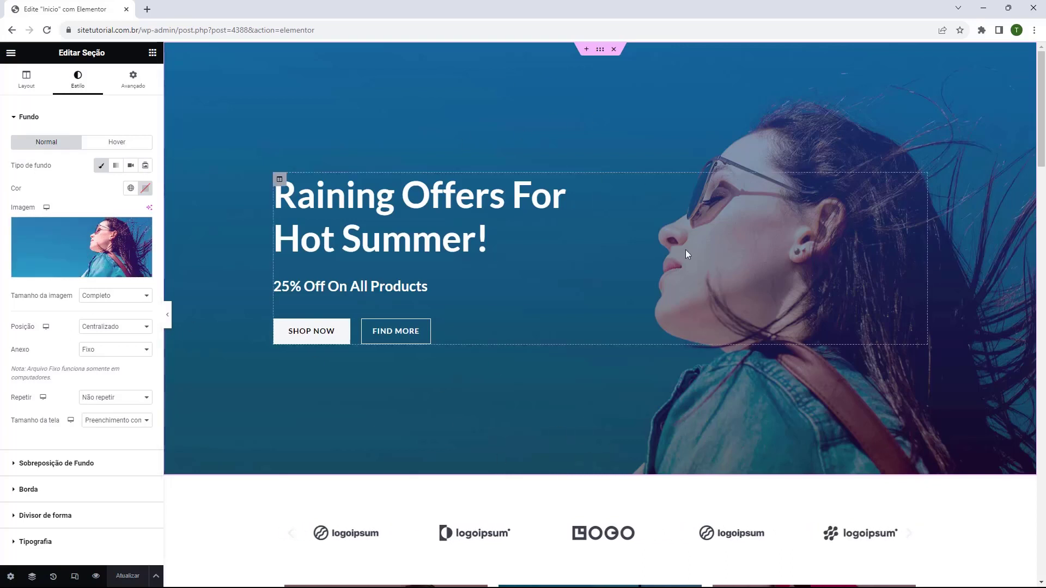
pyautogui.moveTo(25, 252)
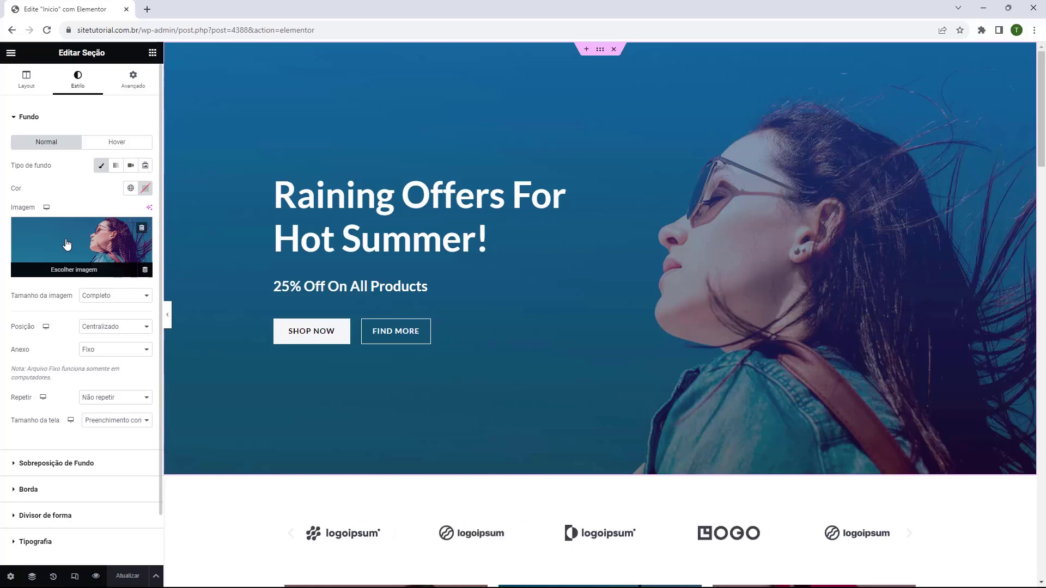
pyautogui.scroll(-1, 65, 243)
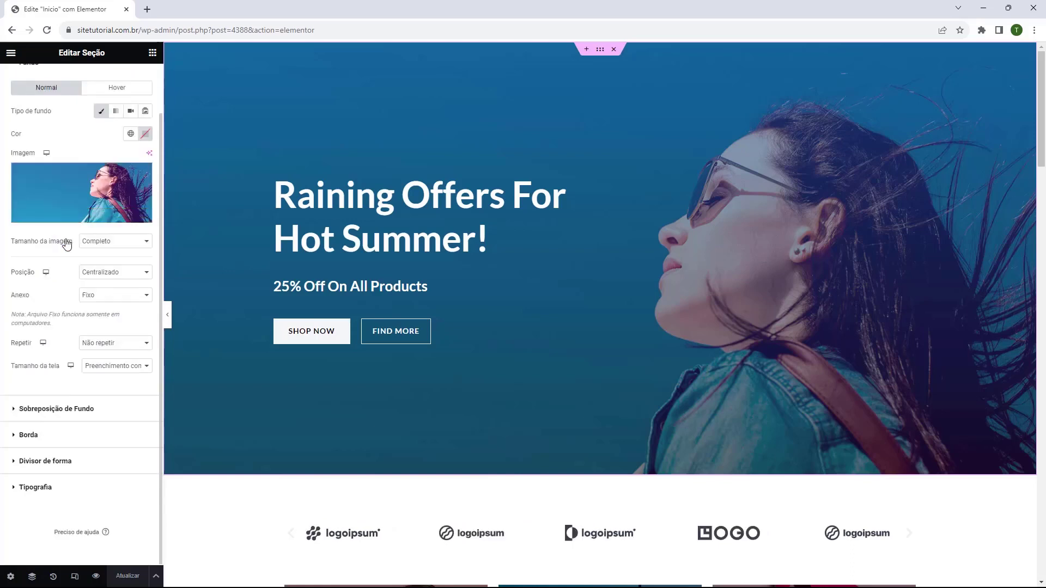
pyautogui.click(30, 403)
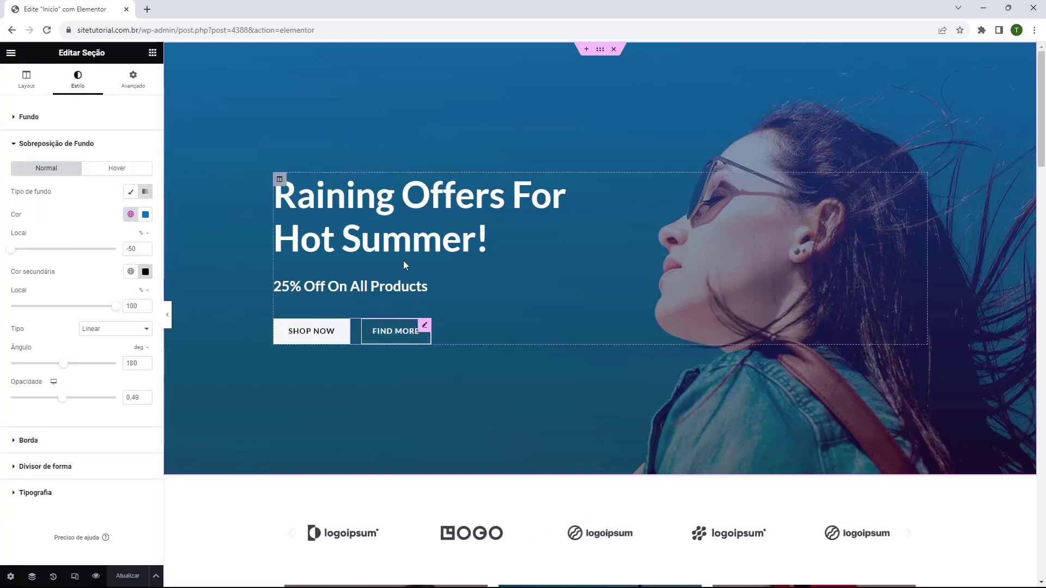
pyautogui.click(19, 144)
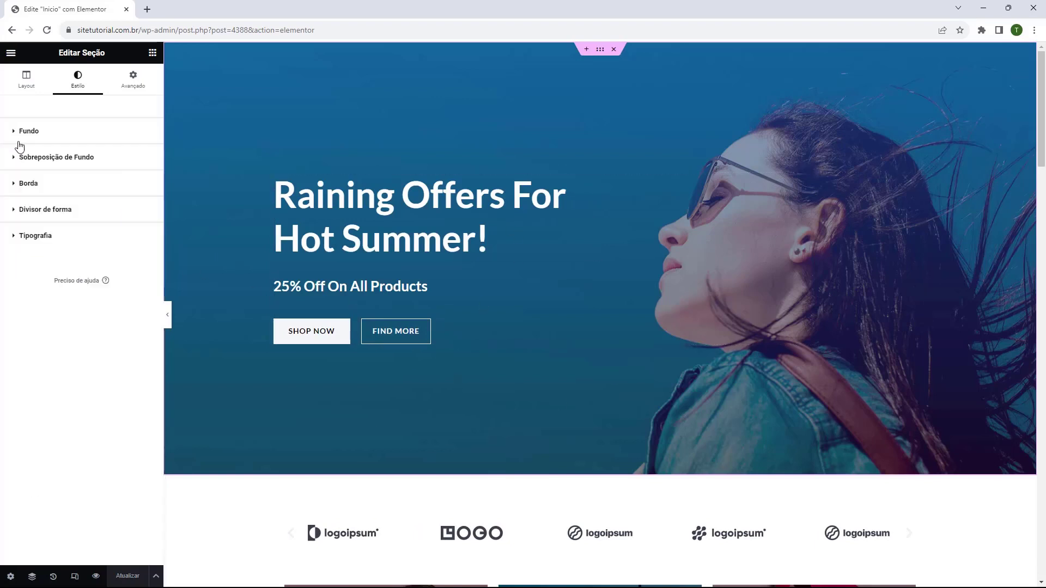
pyautogui.click(25, 214)
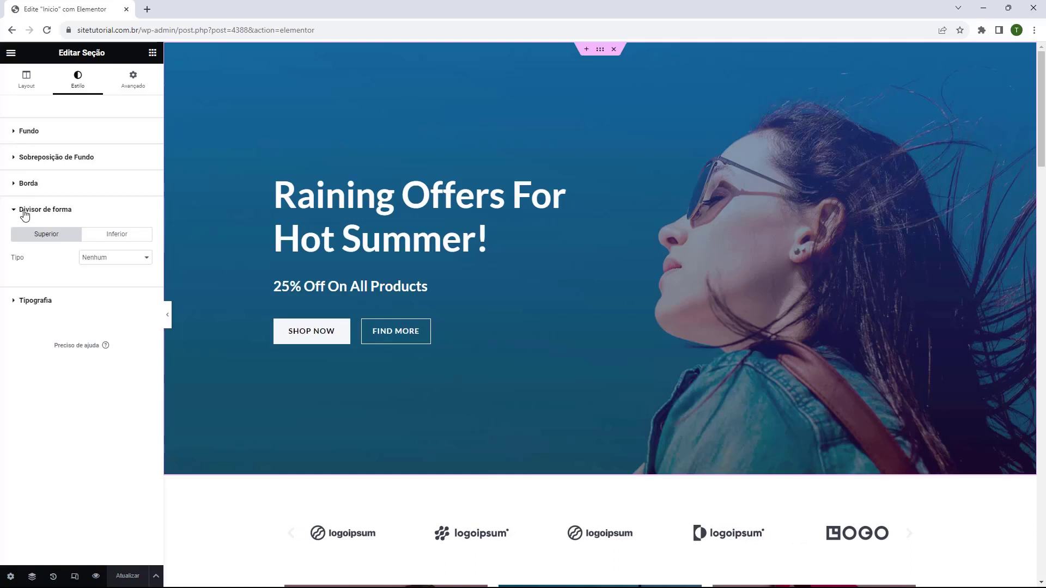
pyautogui.click(29, 214)
pyautogui.click(21, 132)
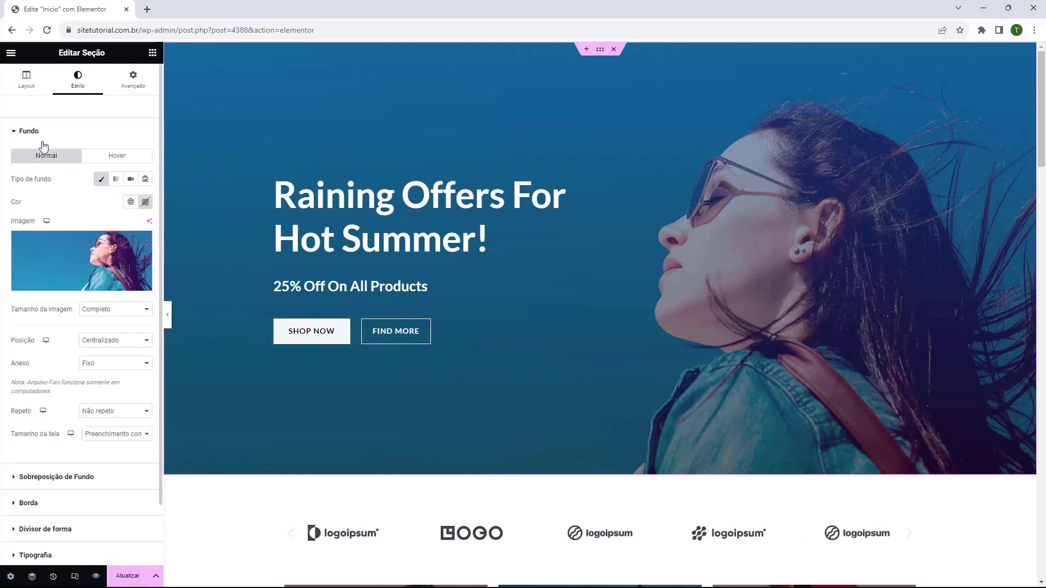
# Reduce the hero section's top and bottom padding to 11% each
pyautogui.click(130, 82)
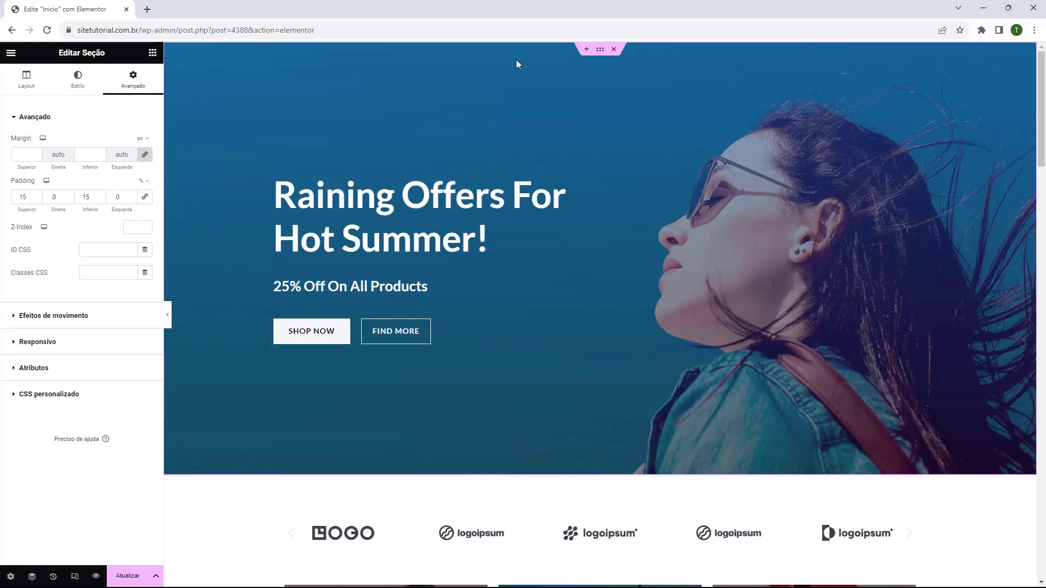
pyautogui.click(36, 199)
pyautogui.click(36, 199)
pyautogui.click(36, 199)
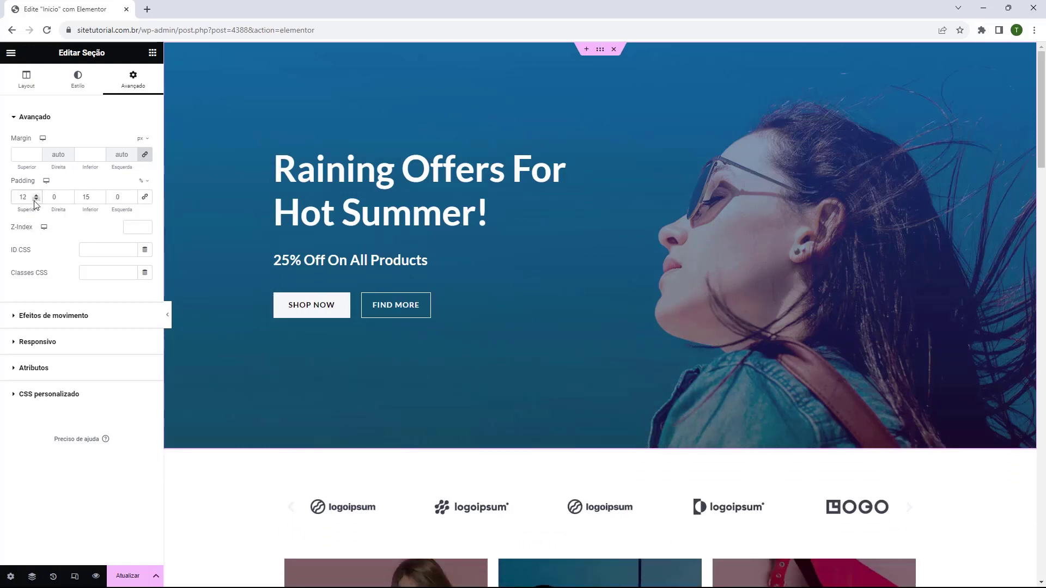
pyautogui.click(36, 200)
pyautogui.click(100, 200)
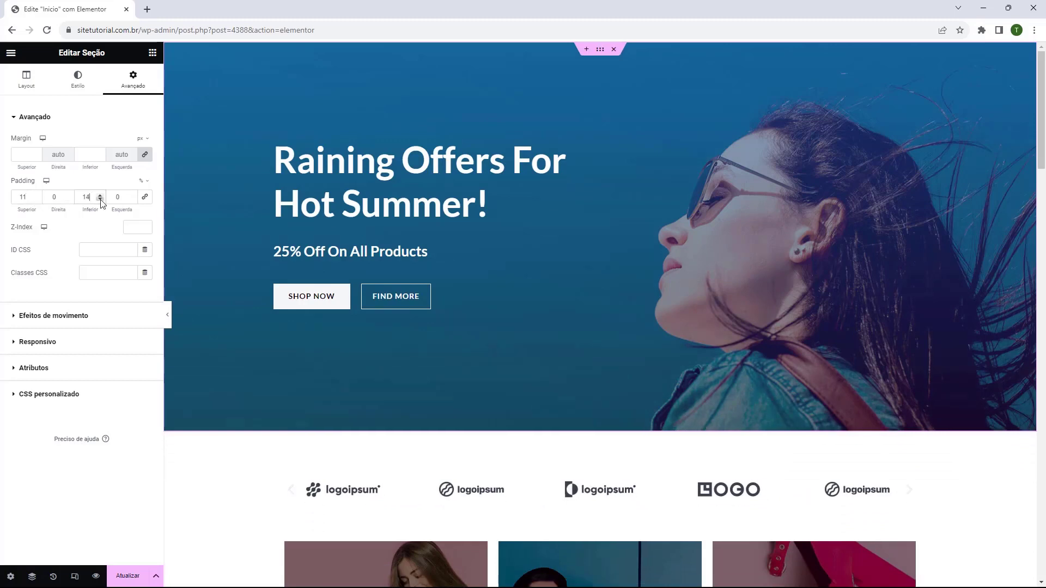
pyautogui.click(100, 199)
pyautogui.click(100, 200)
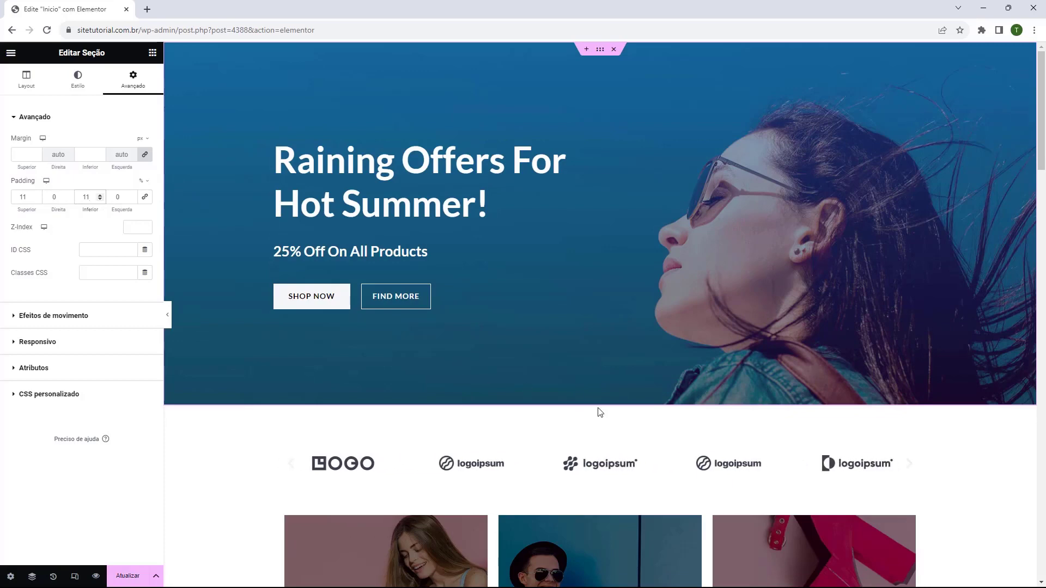
# Replace the hero section's main heading "Raining Offers For Hot Summer!" with "Sitetutorial"
pyautogui.click(77, 81)
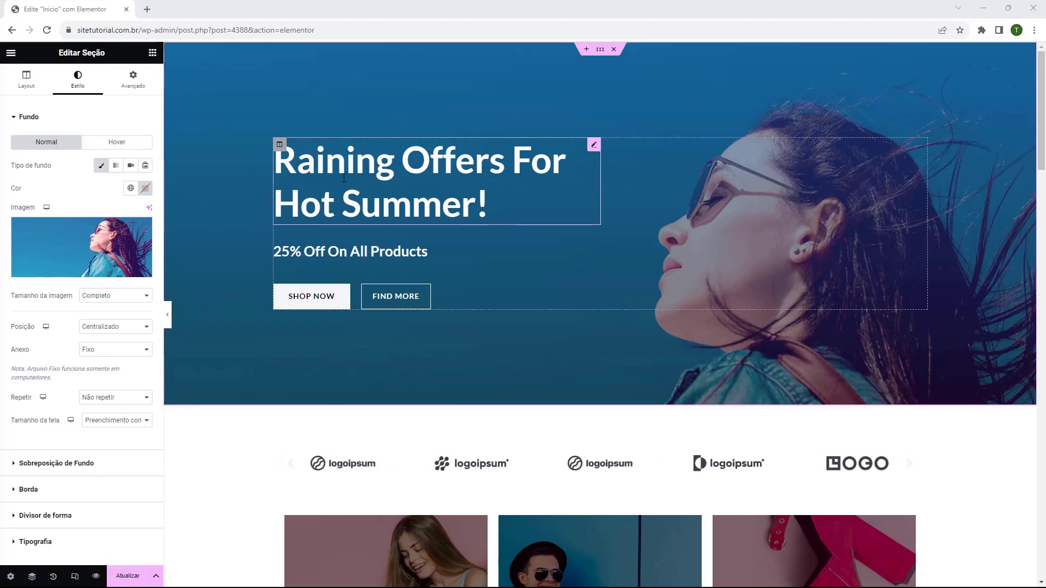
pyautogui.click(314, 186)
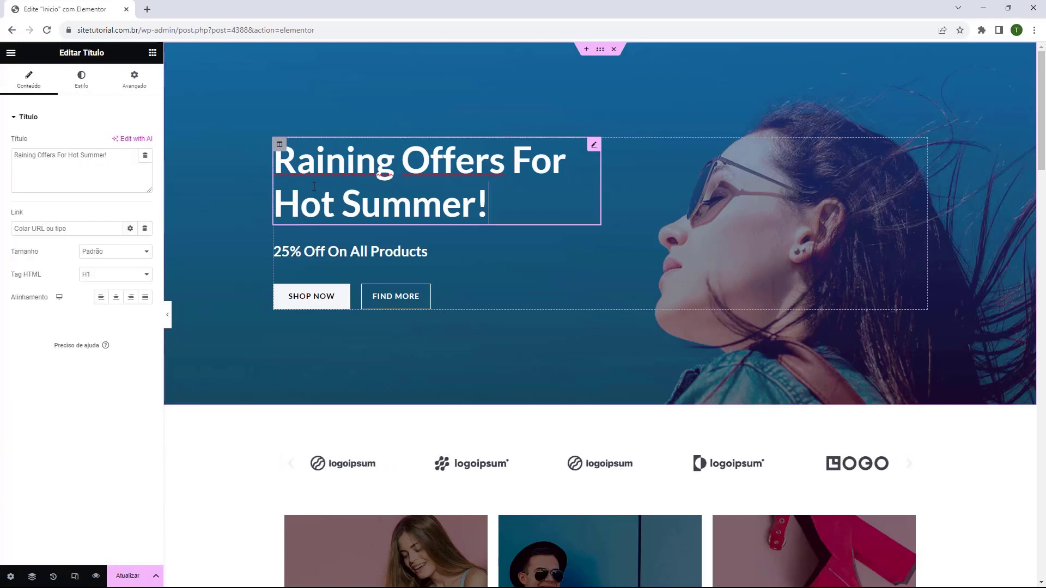
pyautogui.tripleClick(369, 183)
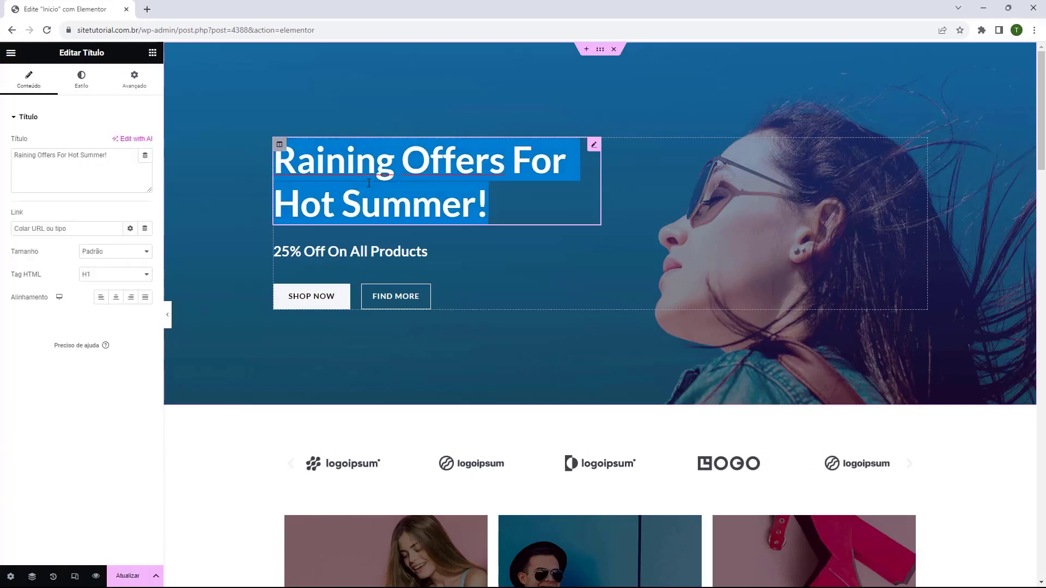
pyautogui.click(88, 169)
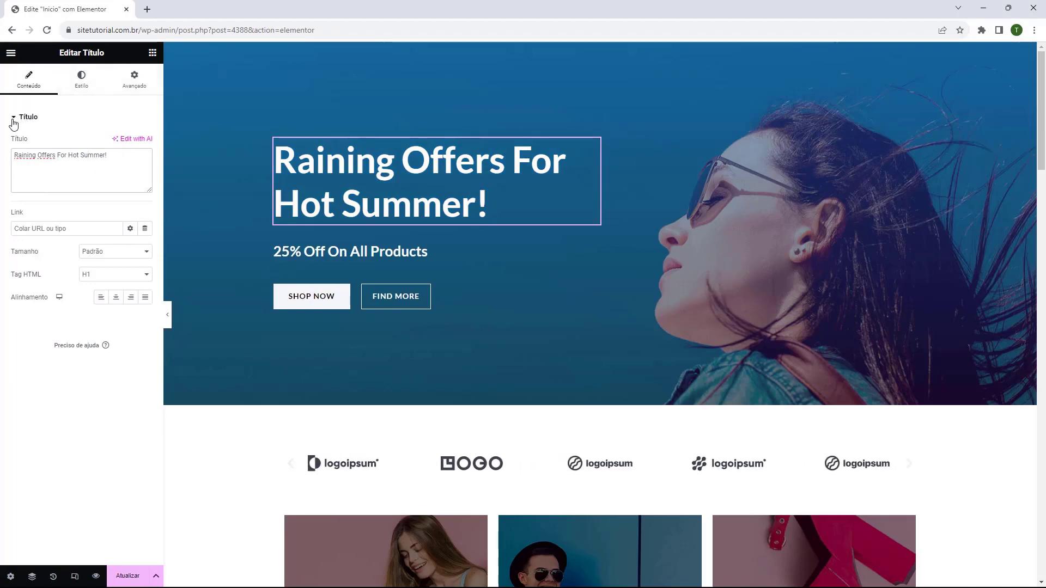
pyautogui.tripleClick(122, 182)
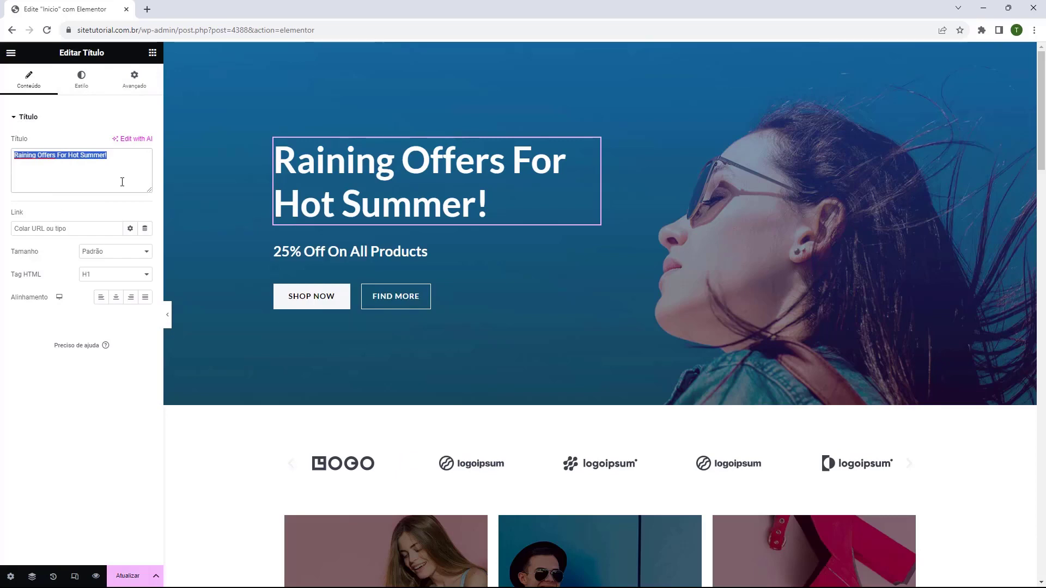
pyautogui.press('BackSpace')
pyautogui.write('Site')
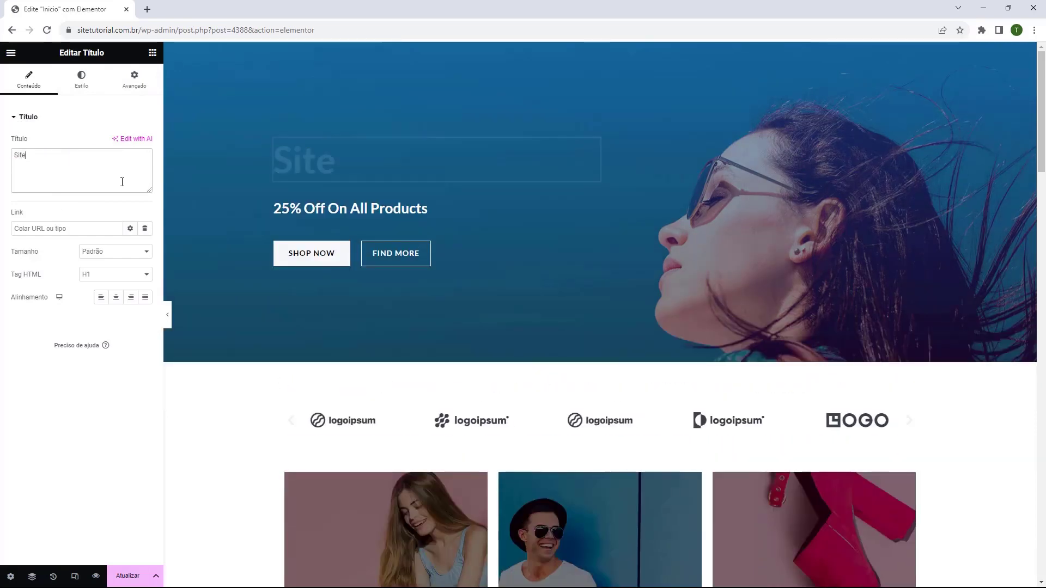
pyautogui.write('tutorial')
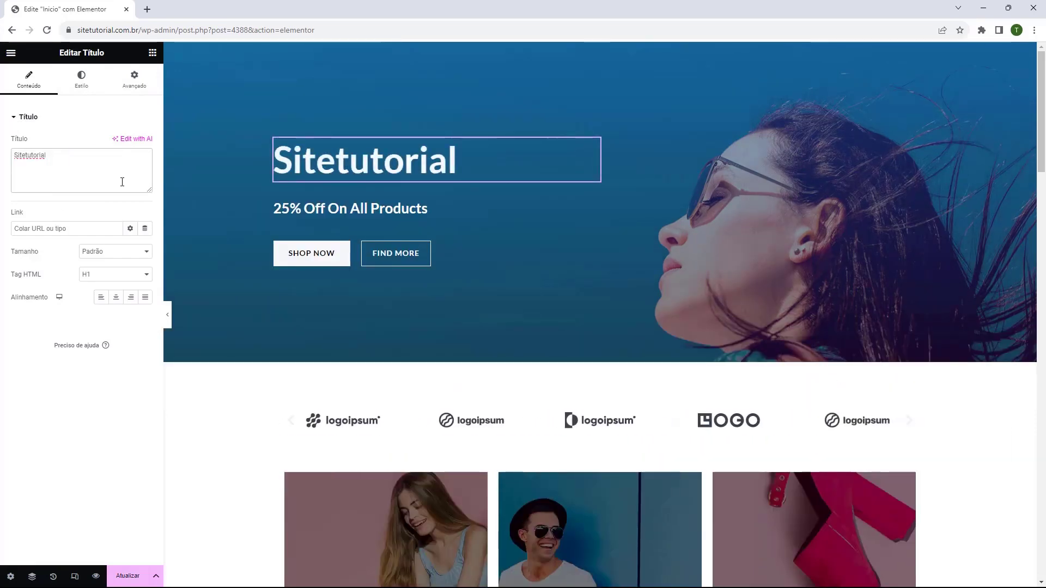
# Change the hero's subheading below the main heading to "Roupas de qualidade por um preço justo"
pyautogui.click(431, 209)
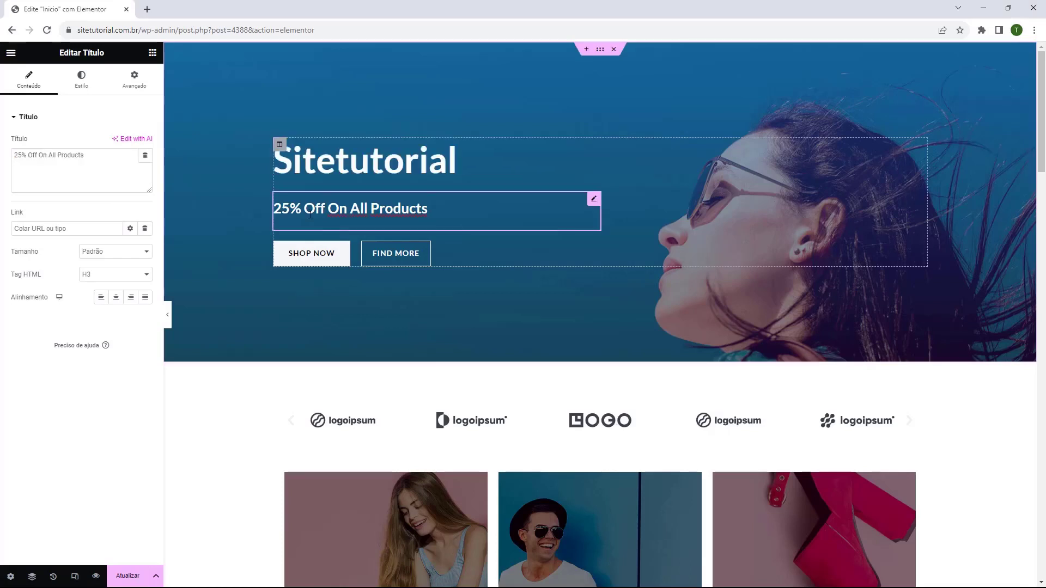
pyautogui.tripleClick(92, 167)
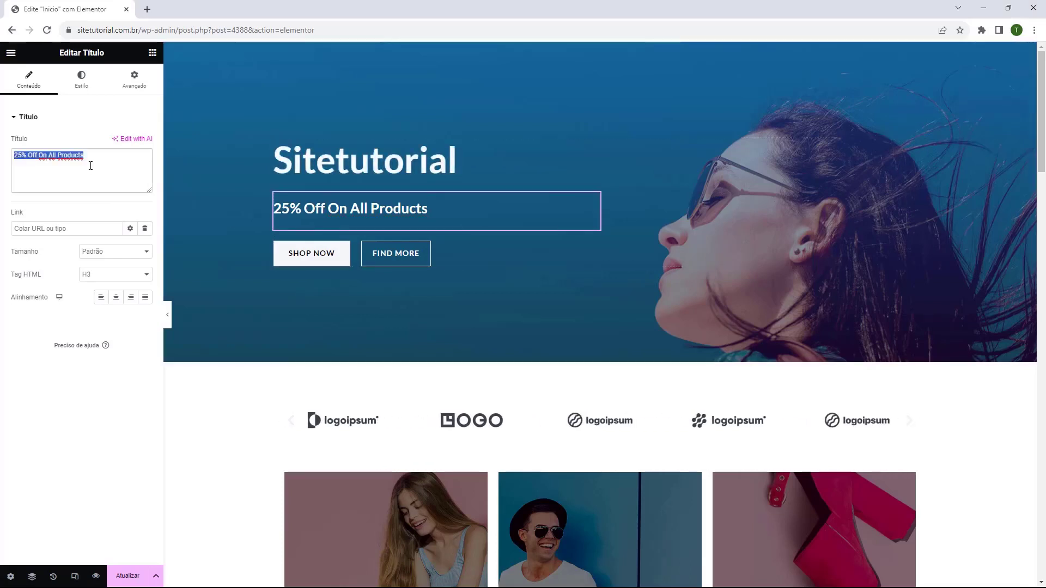
pyautogui.write('Roupas de qualidade por um preço justo')
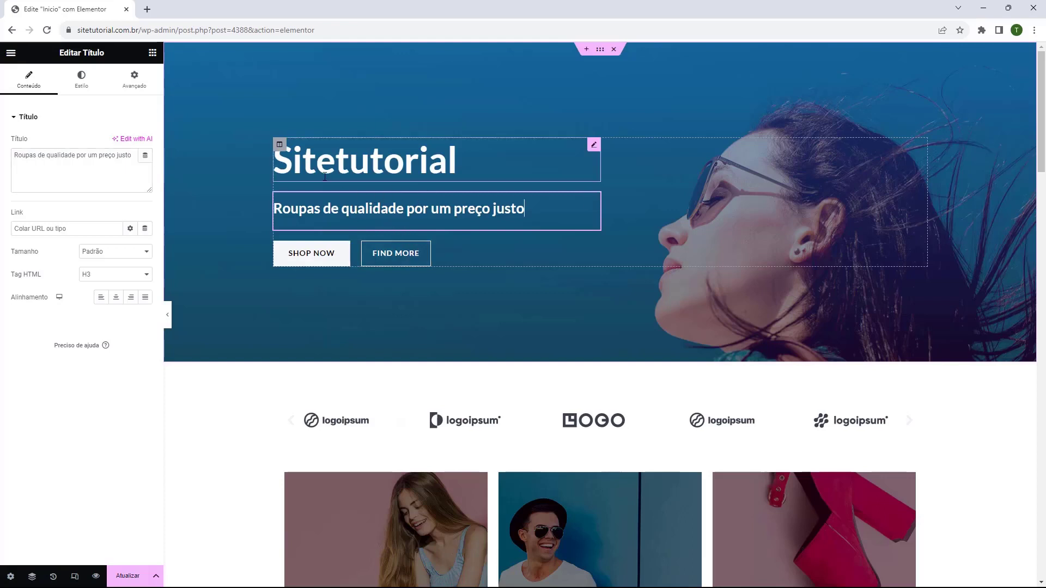
# Review the hero's heading and subheading settings and check the logo and promotional card sections further down the page
pyautogui.click(370, 164)
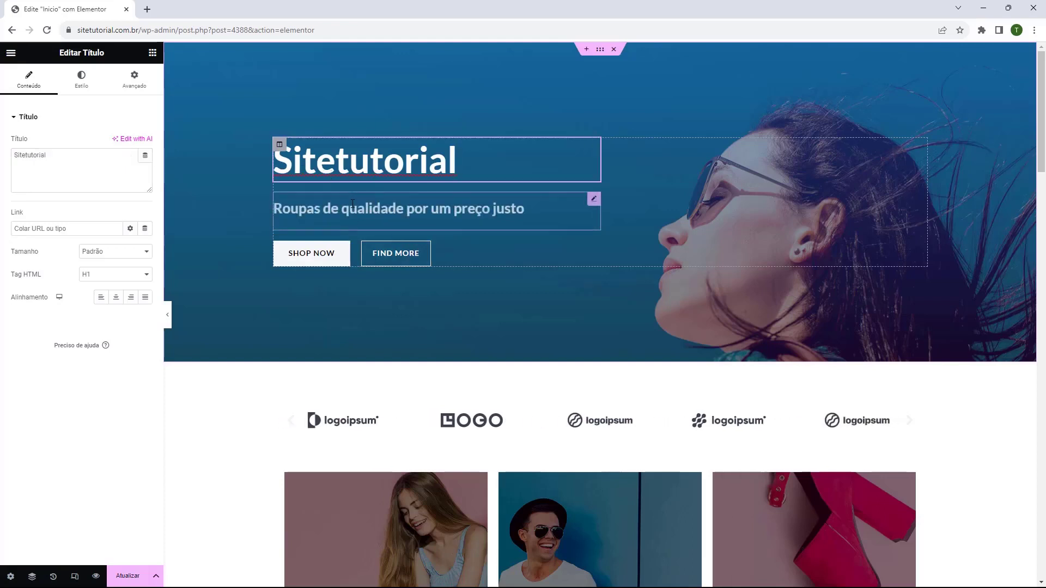
pyautogui.click(354, 209)
pyautogui.click(345, 169)
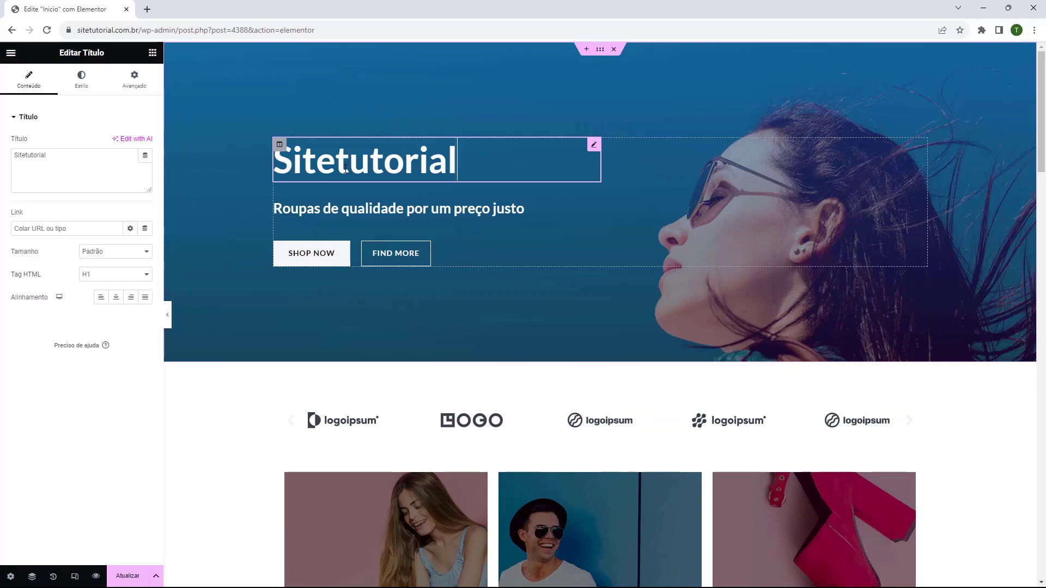
pyautogui.scroll(-8, 420, 294)
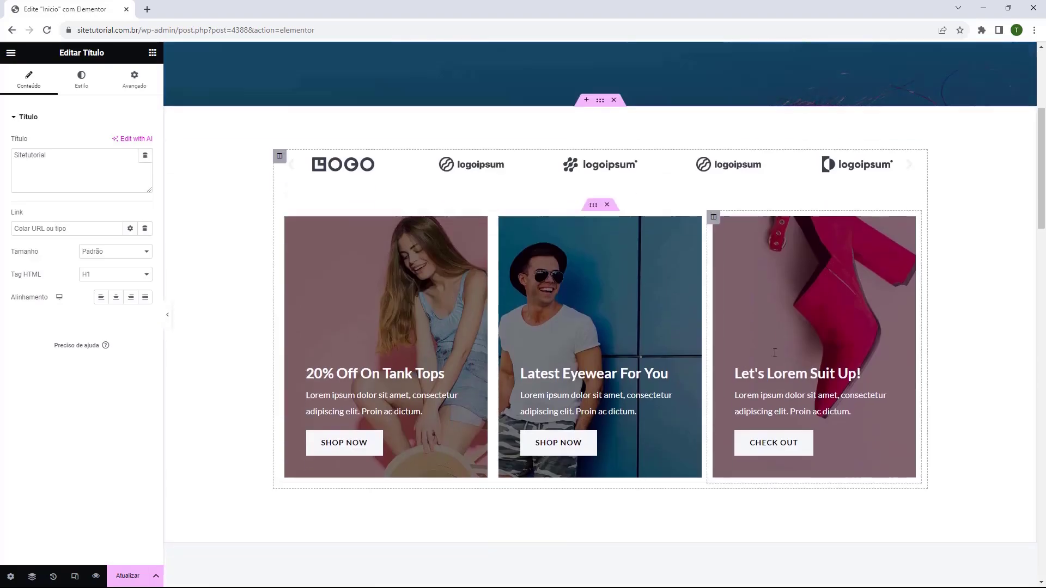
pyautogui.scroll(-3, 655, 299)
pyautogui.scroll(10, 343, 309)
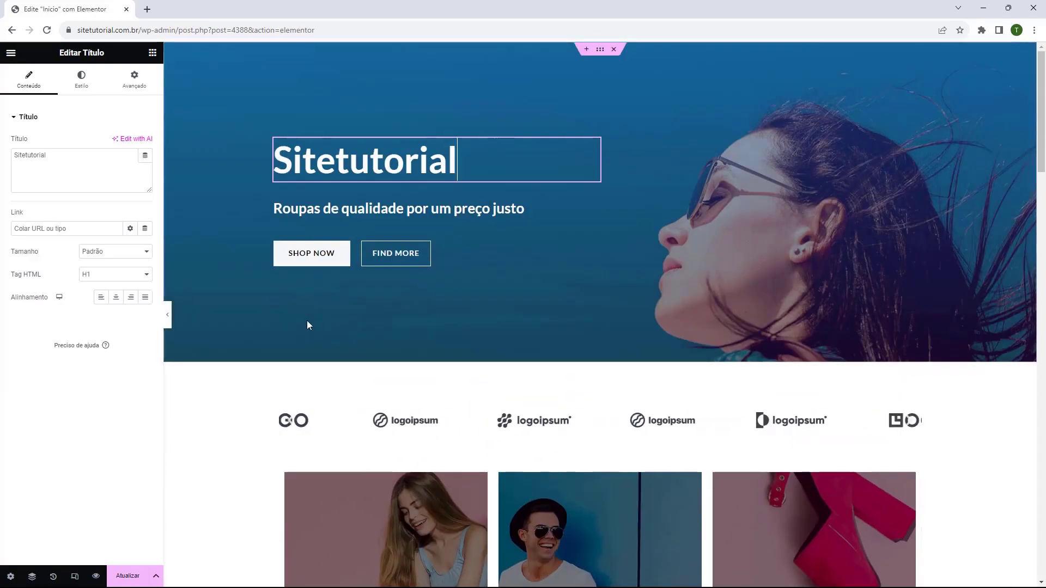
pyautogui.click(303, 209)
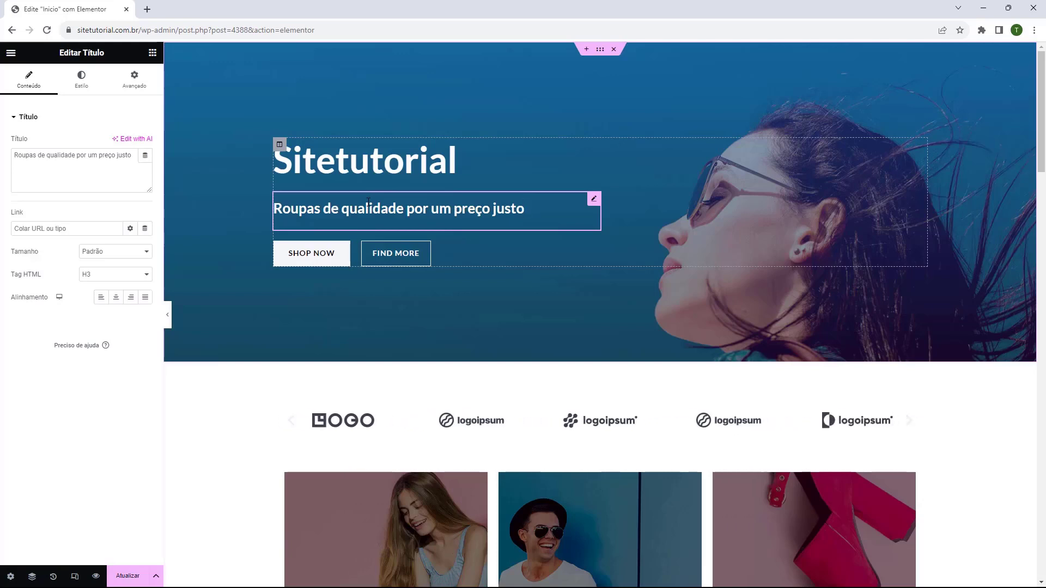
pyautogui.click(348, 164)
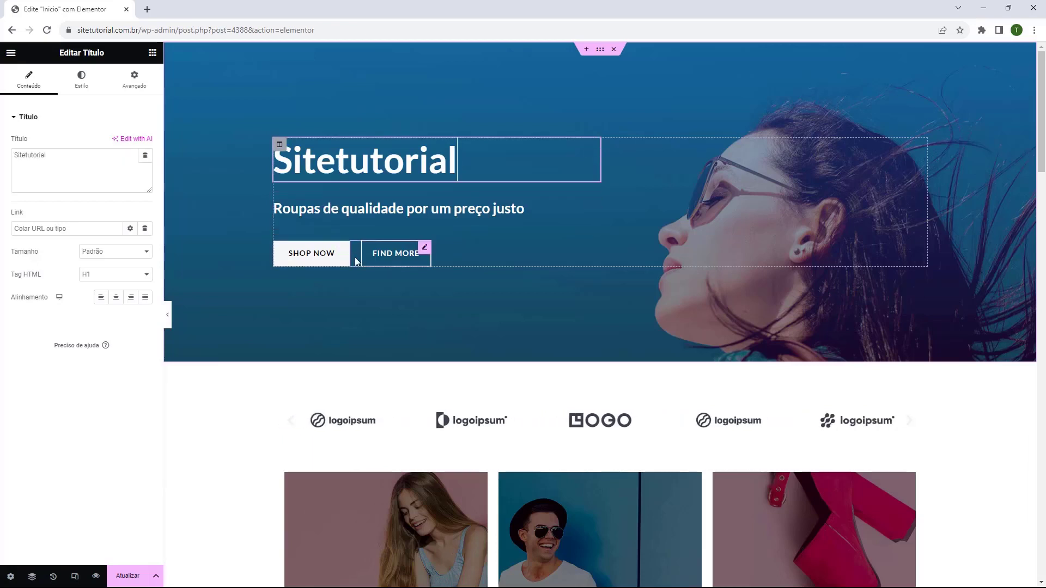
# Open the hero's Shop Now button settings and try the Informações type, returning it to Padrão
pyautogui.click(333, 265)
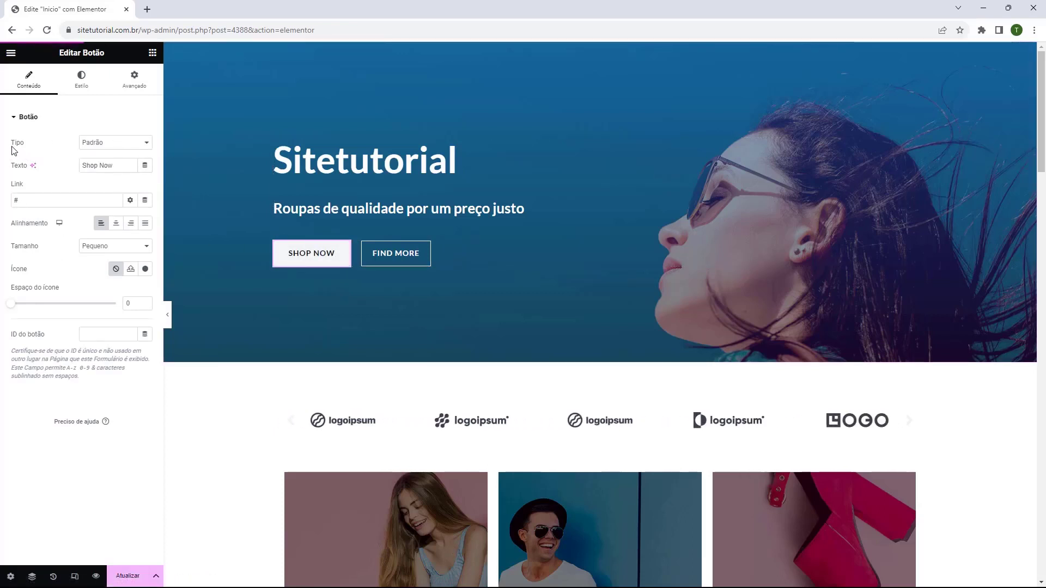
pyautogui.click(115, 143)
pyautogui.click(101, 162)
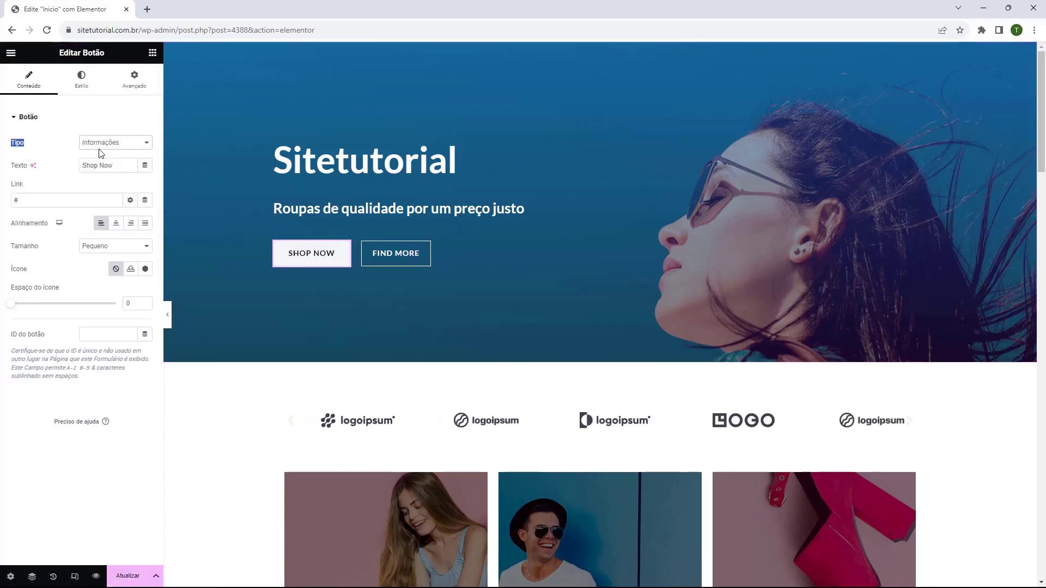
pyautogui.click(131, 143)
pyautogui.click(92, 154)
pyautogui.moveTo(112, 165); pyautogui.dragTo(61, 172)
pyautogui.doubleClick(111, 163)
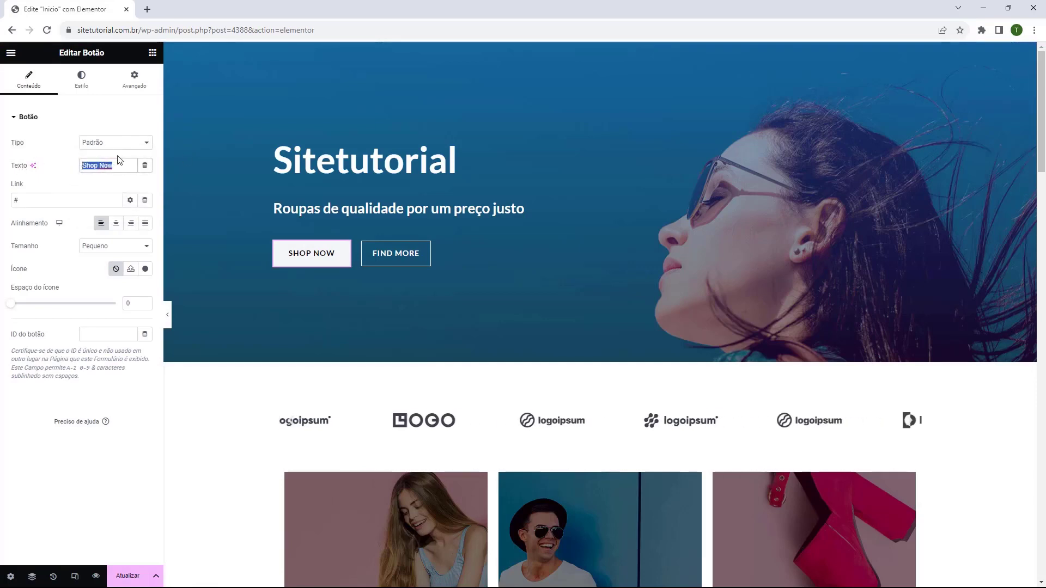
pyautogui.write('Saiba Mais')
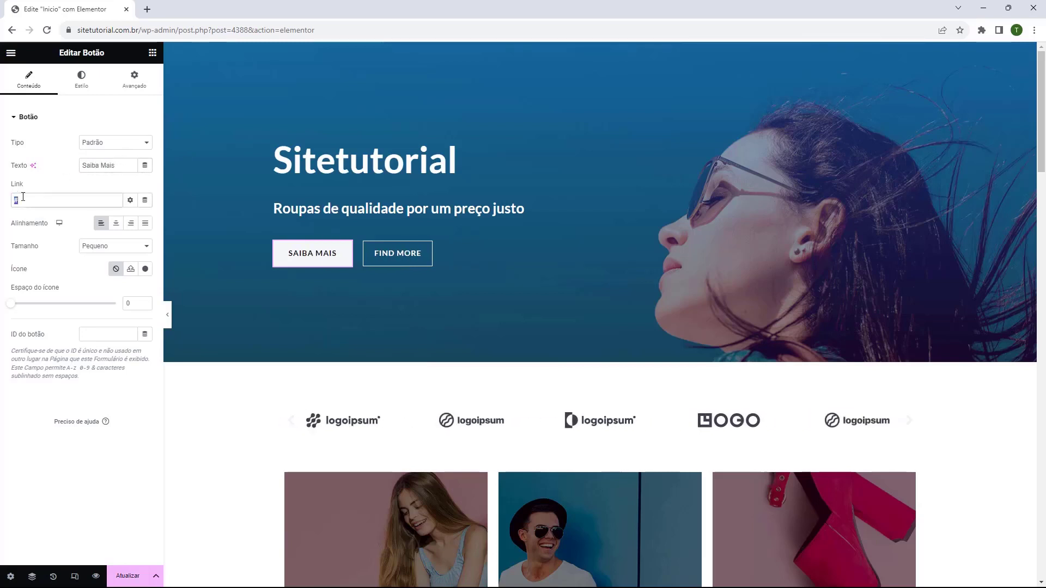
pyautogui.write('https')
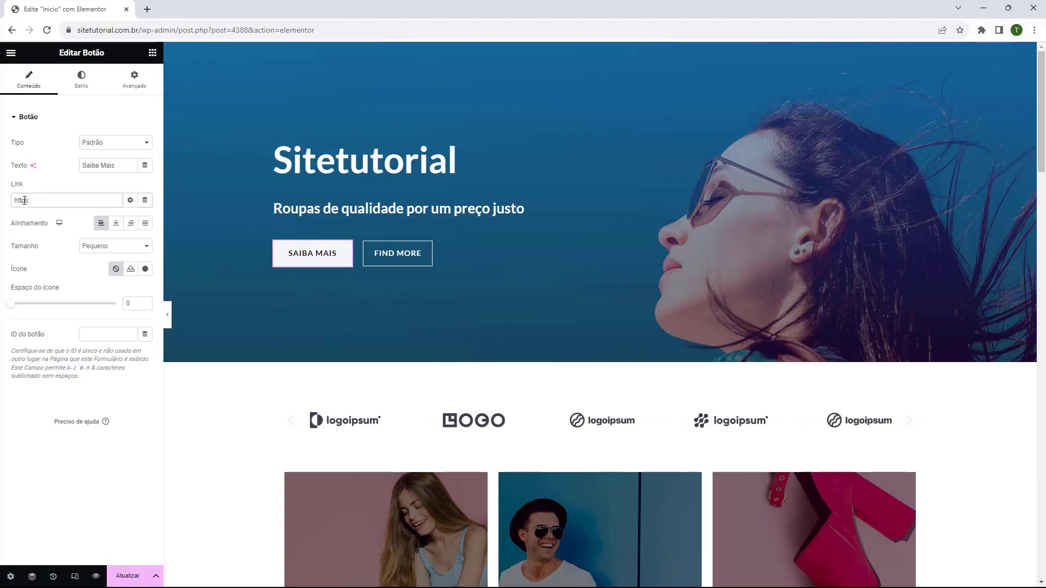
pyautogui.write('://')
pyautogui.write('sitetutorial.com.br/loja')
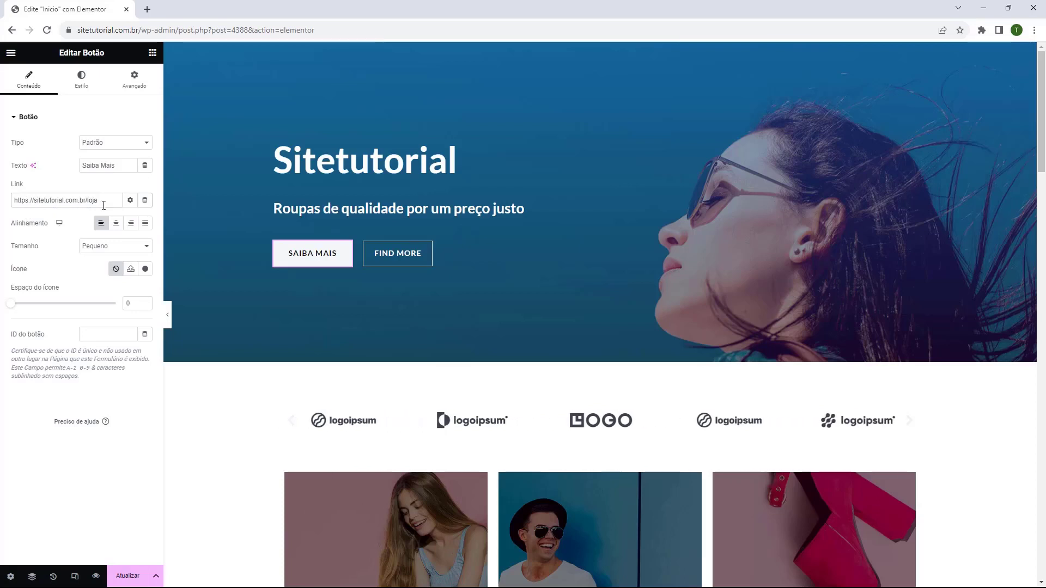
# Delete the hero's Find More button and the logo image carousel below the hero section
pyautogui.click(398, 261)
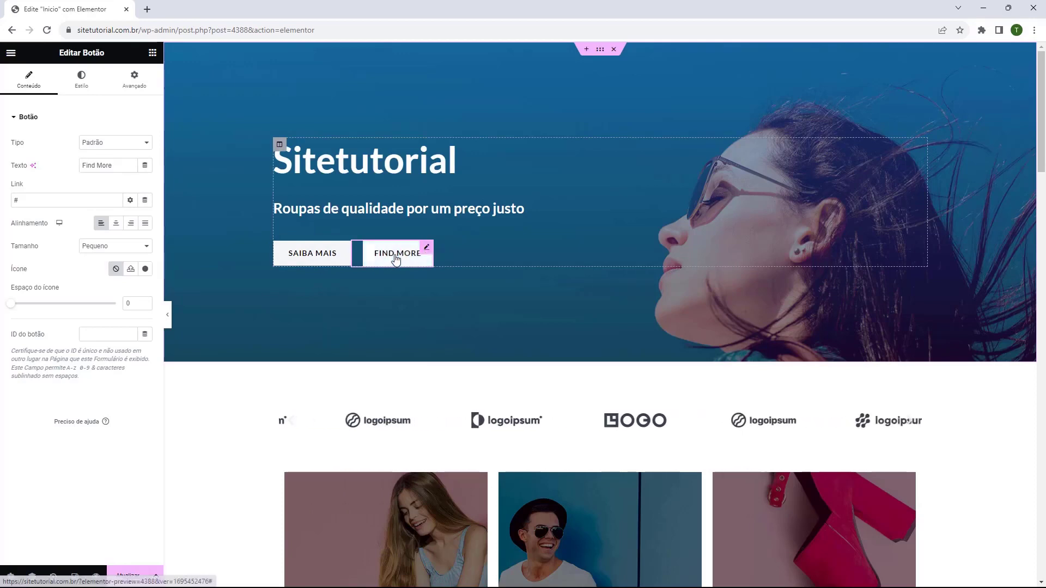
pyautogui.press('Delete')
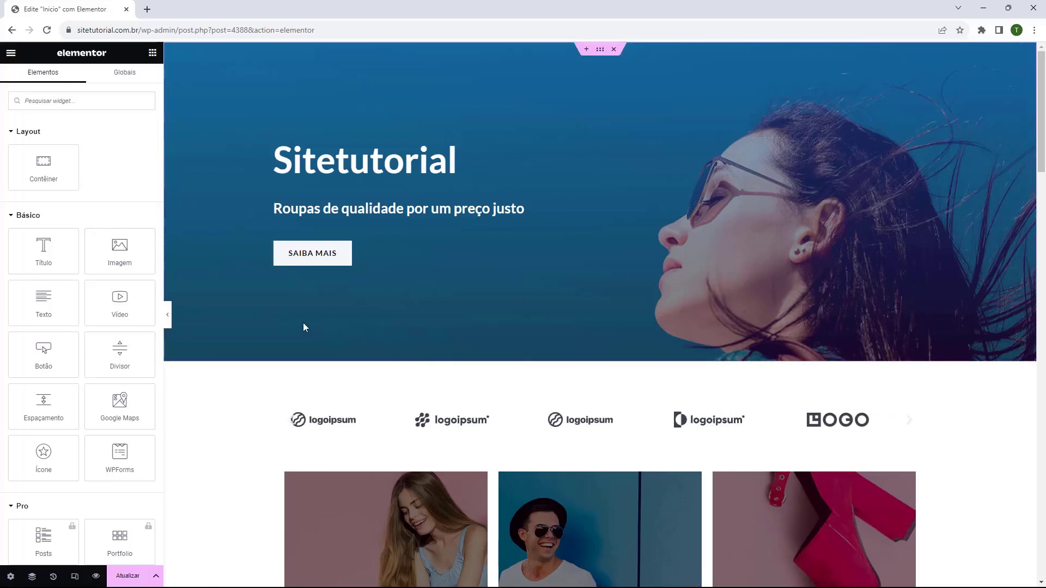
pyautogui.scroll(-5, 304, 323)
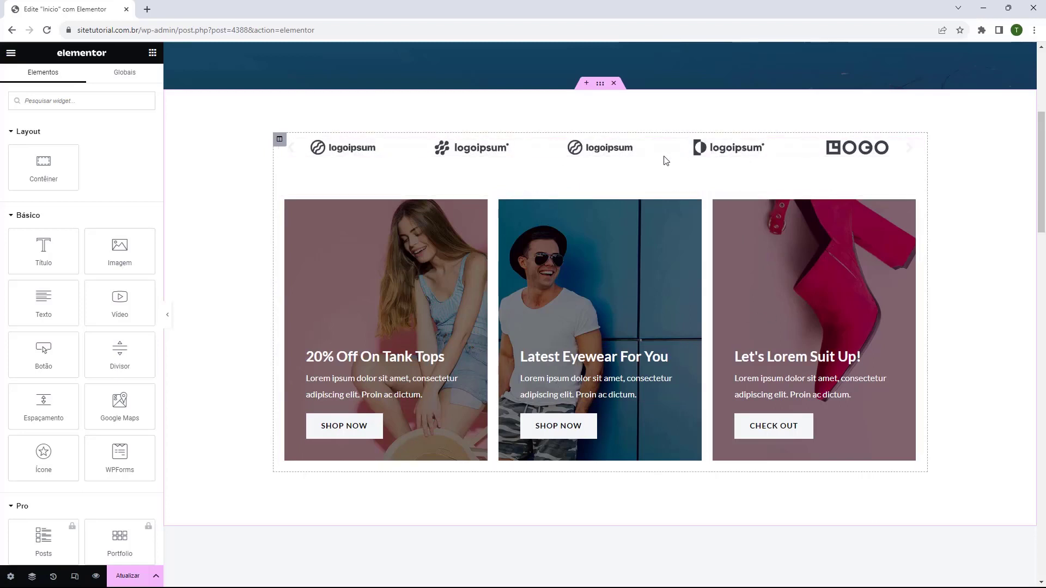
pyautogui.click(586, 154)
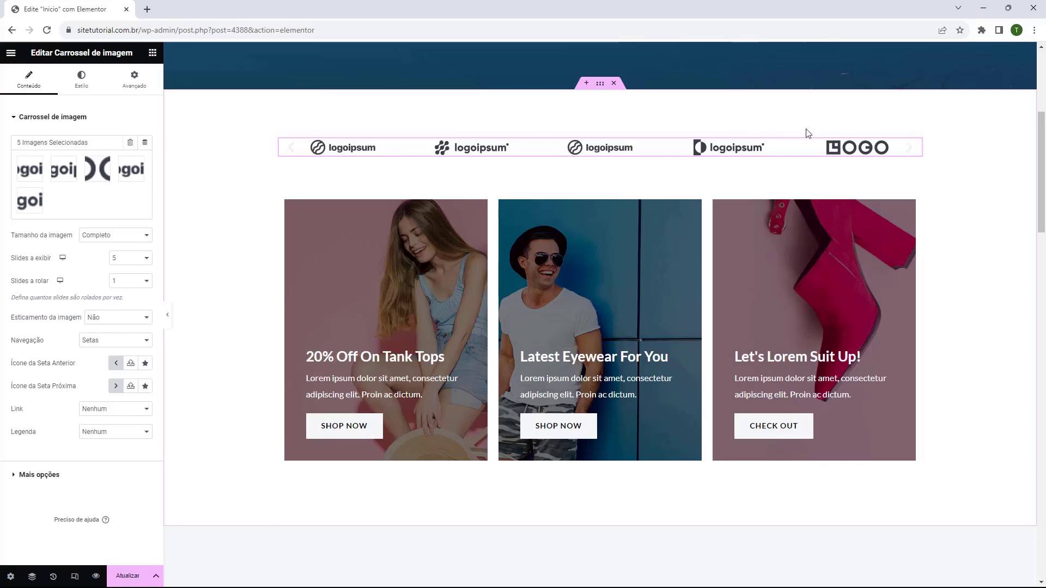
pyautogui.press('Delete')
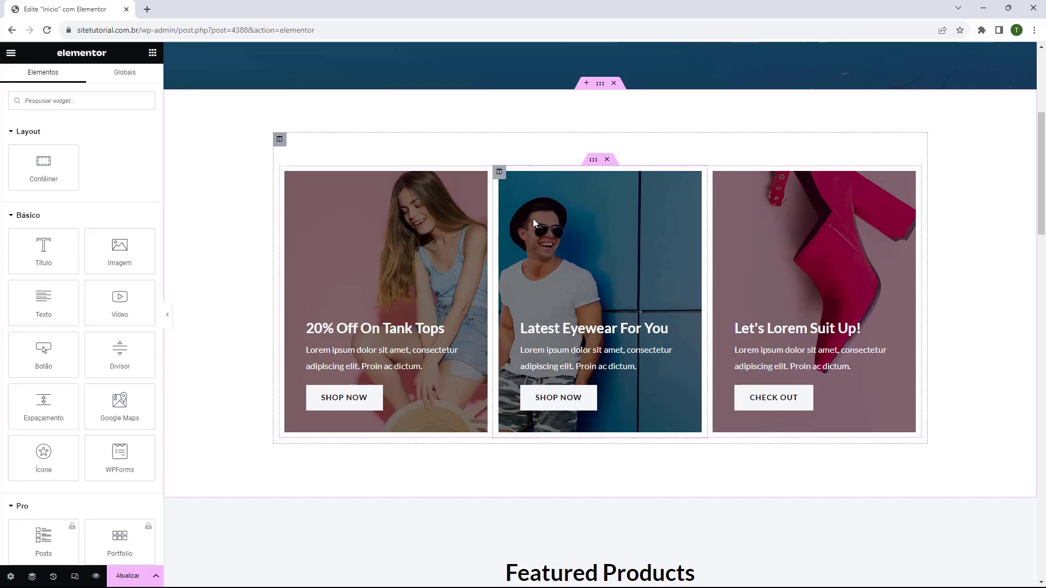
# Review the Tank Tops promotional card's text, its button, and its column's layout and background image settings
pyautogui.click(332, 329)
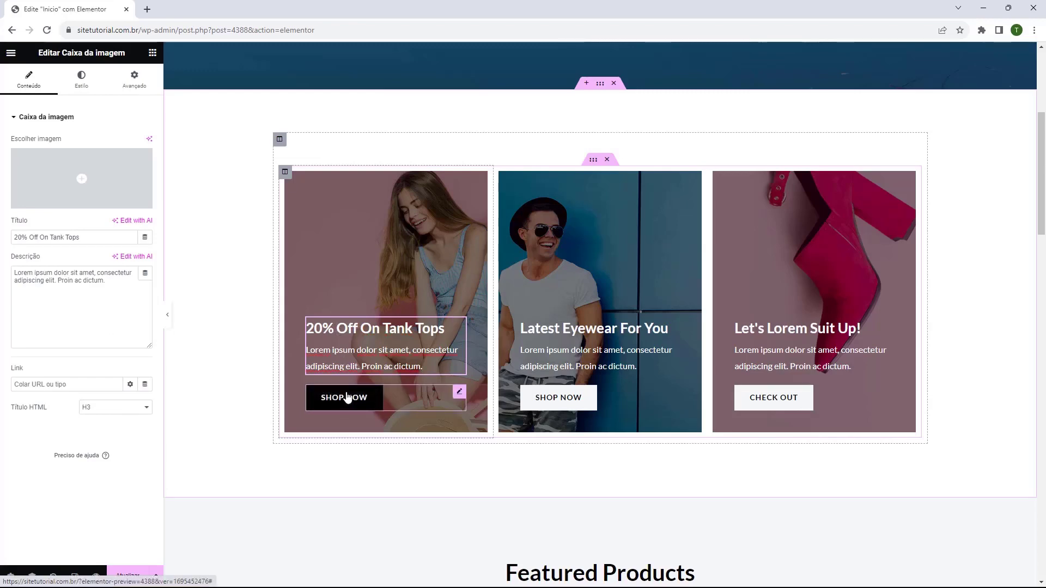
pyautogui.click(346, 397)
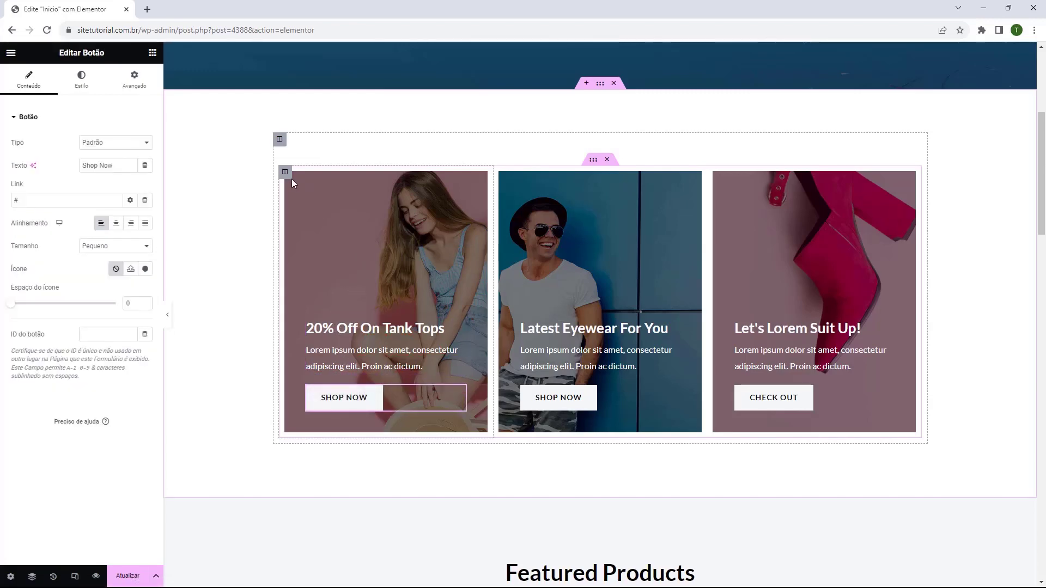
pyautogui.scroll(5, 331, 260)
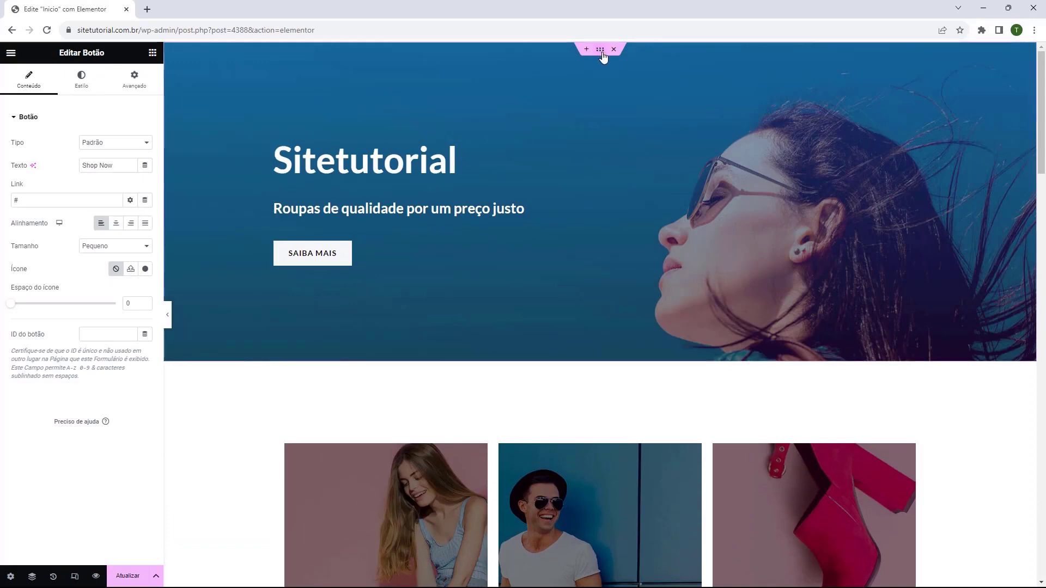
pyautogui.scroll(-4, 490, 141)
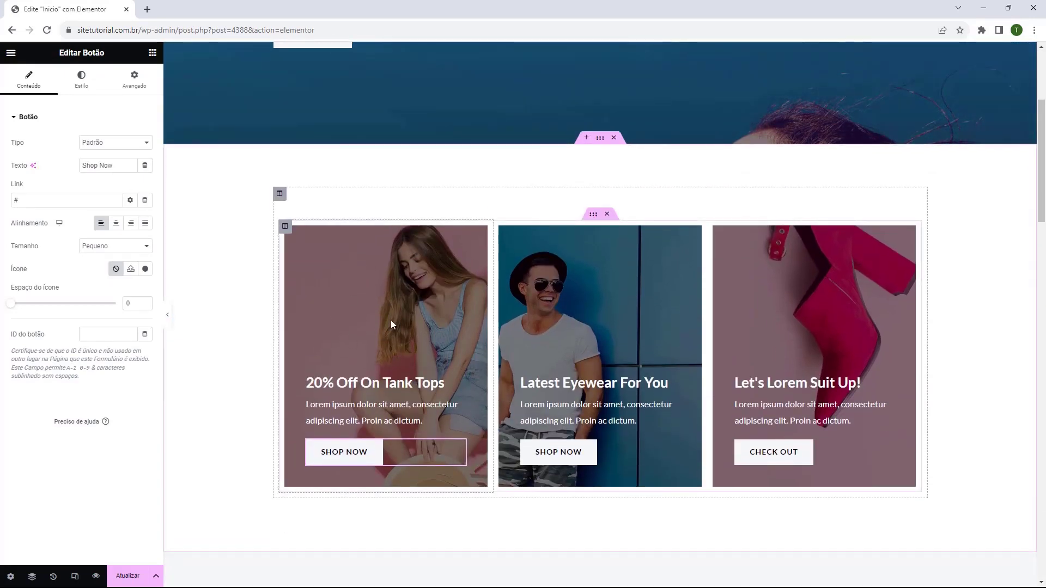
pyautogui.click(285, 229)
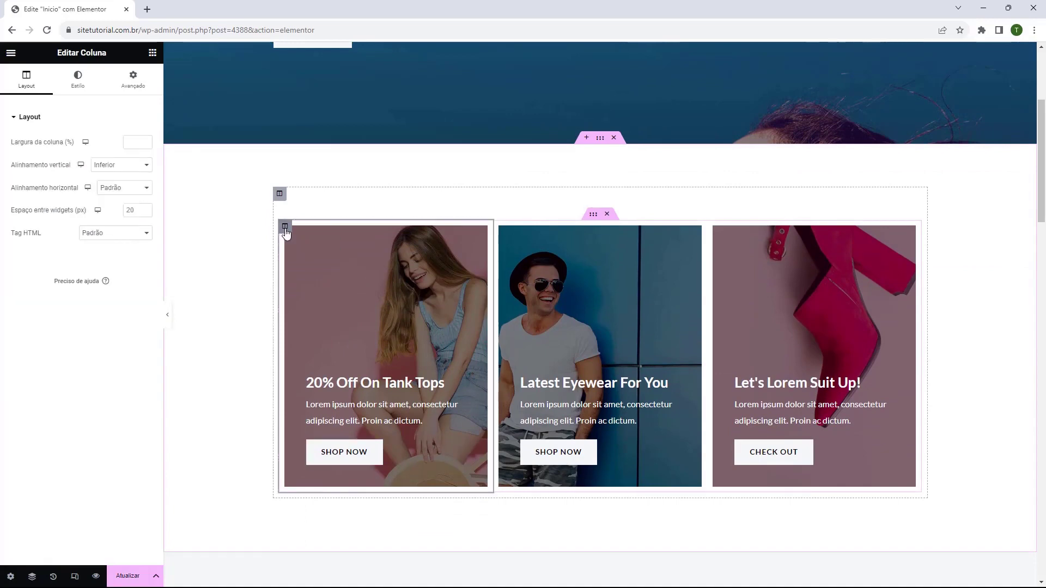
pyautogui.click(78, 83)
pyautogui.moveTo(77, 245)
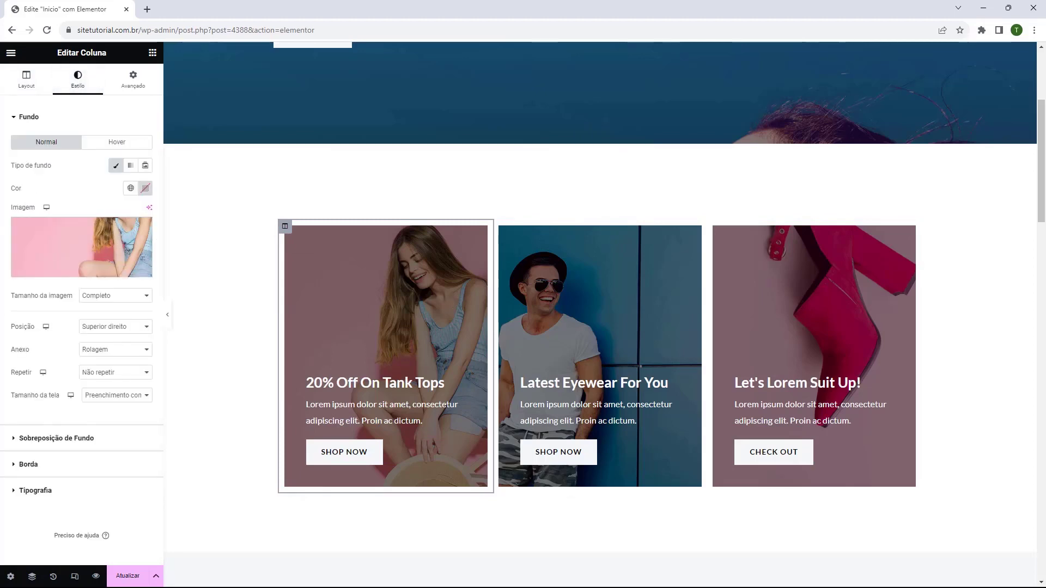
# Change the title of the Tank Tops promotional card to "Moda Feminina"
pyautogui.click(444, 299)
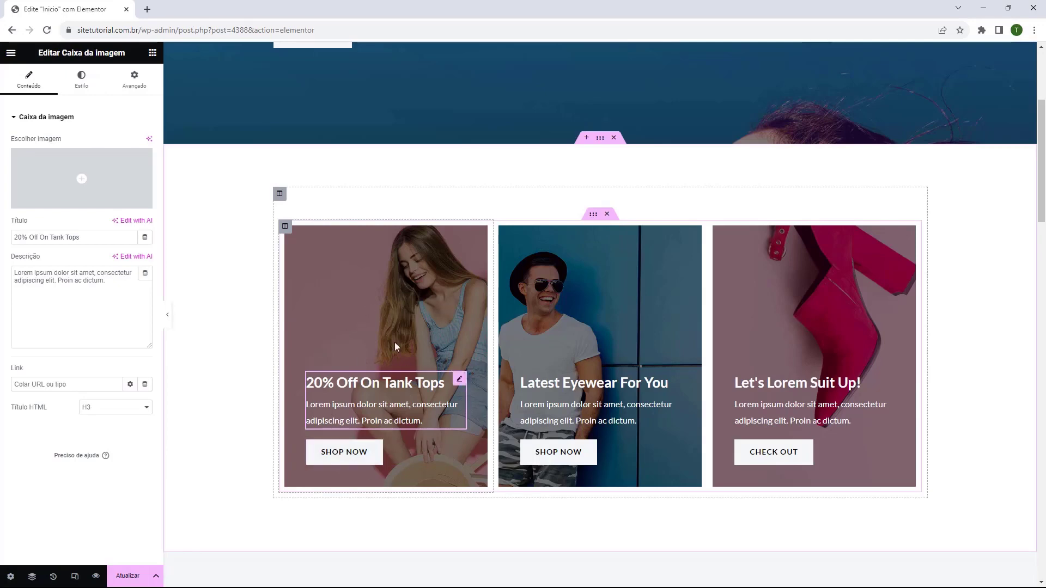
pyautogui.doubleClick(385, 389)
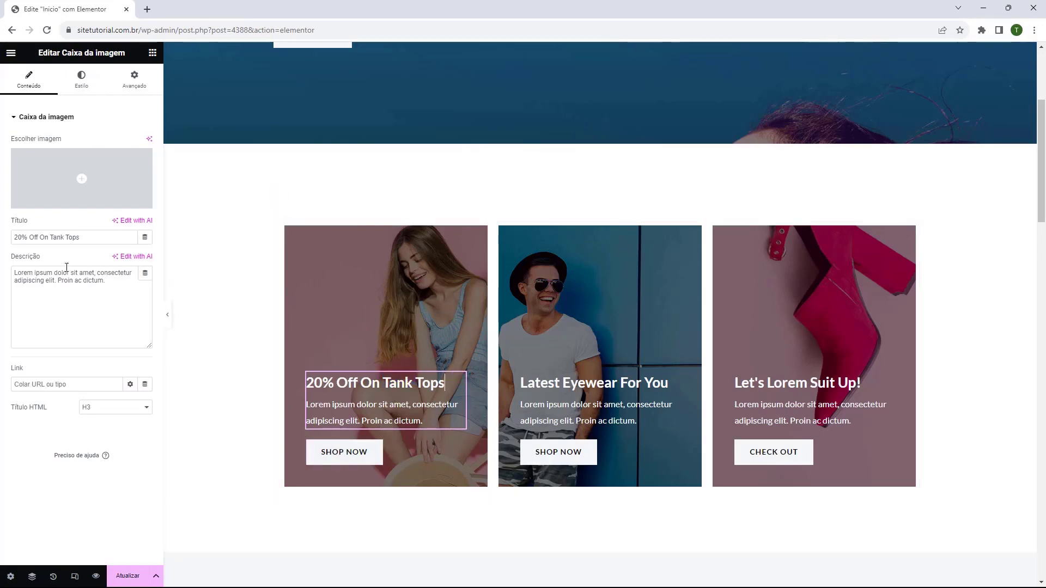
pyautogui.tripleClick(78, 237)
pyautogui.write('Mo')
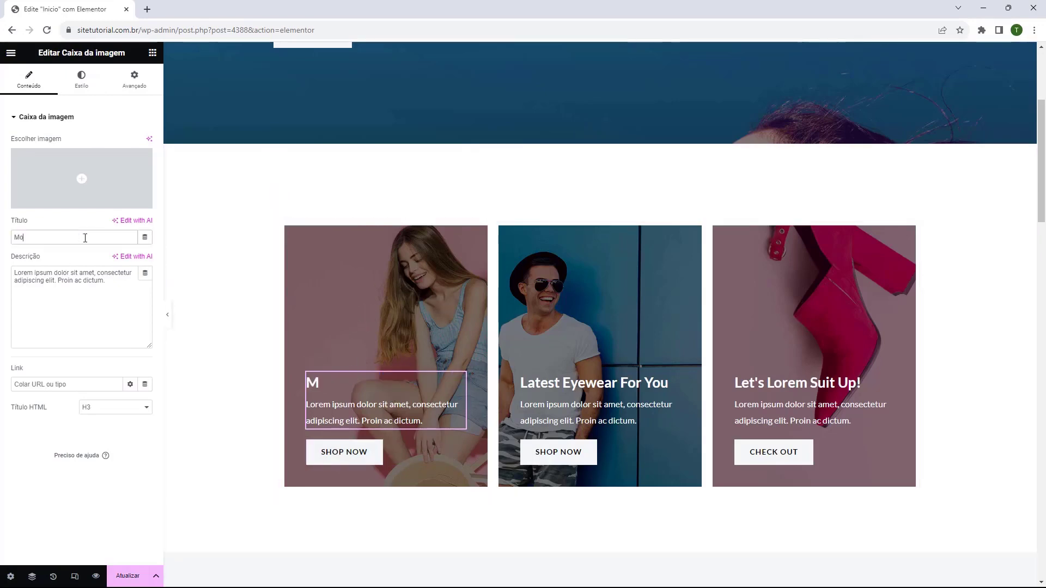
pyautogui.write('da Feminina')
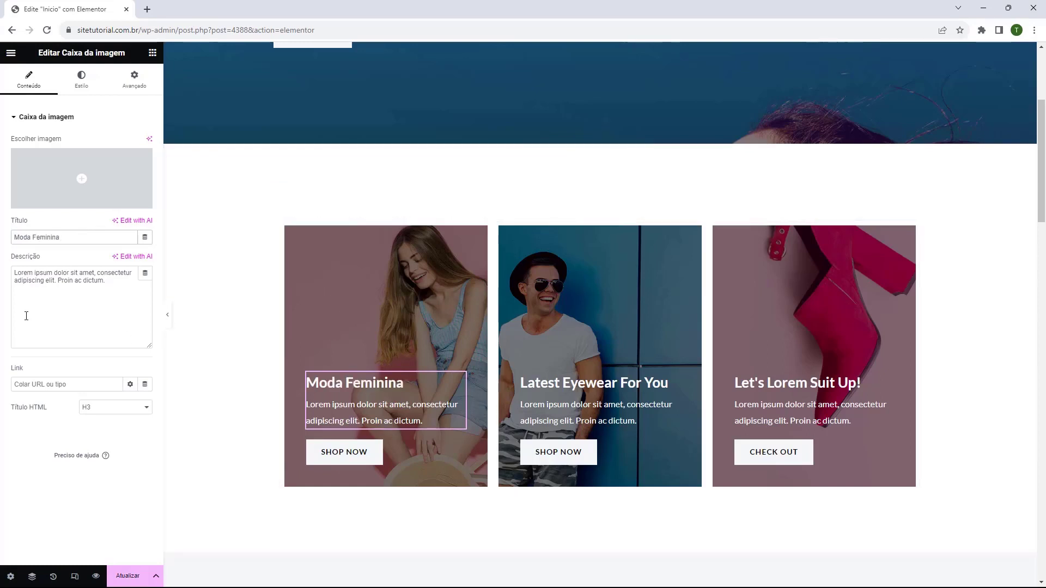
pyautogui.click(423, 420)
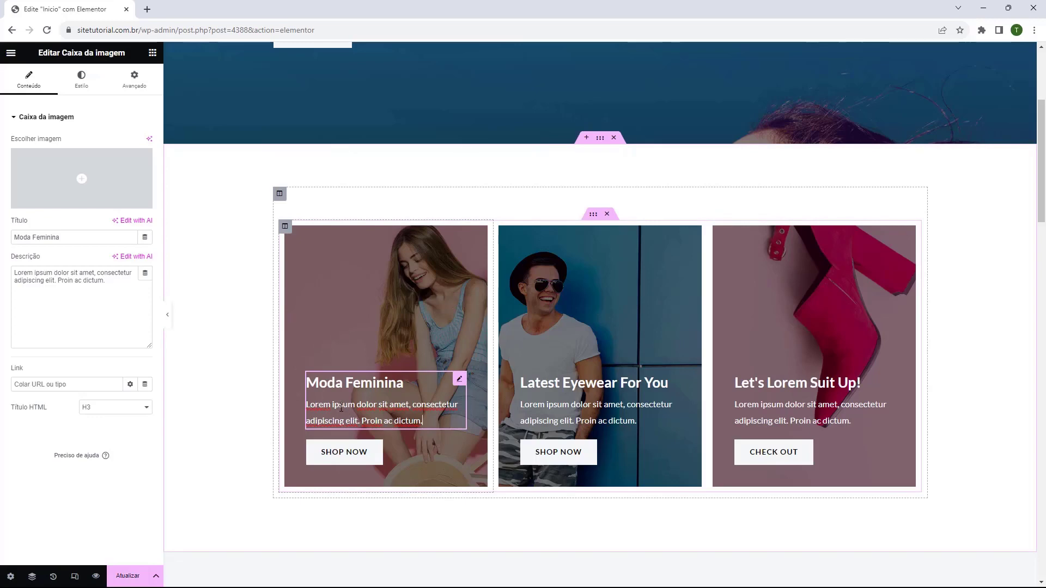
# Center the Moda Feminina card's button and set its text to "acessar"
pyautogui.click(376, 459)
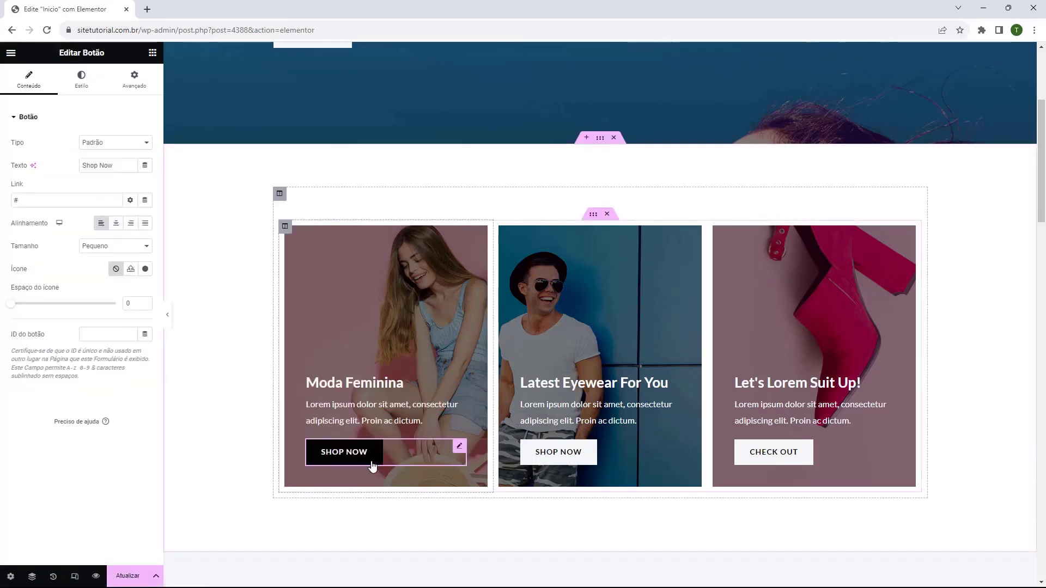
pyautogui.click(116, 223)
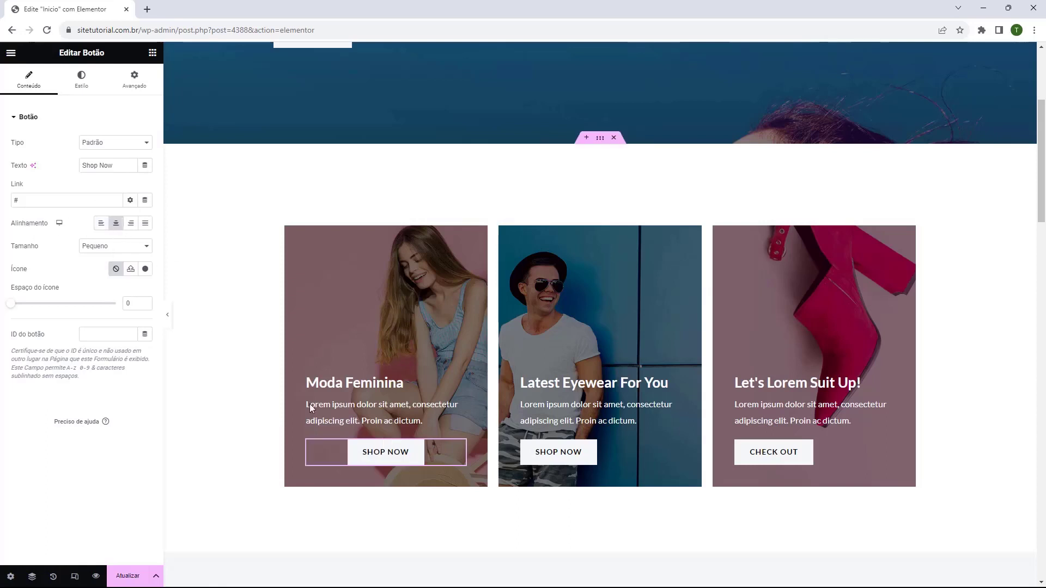
pyautogui.click(393, 460)
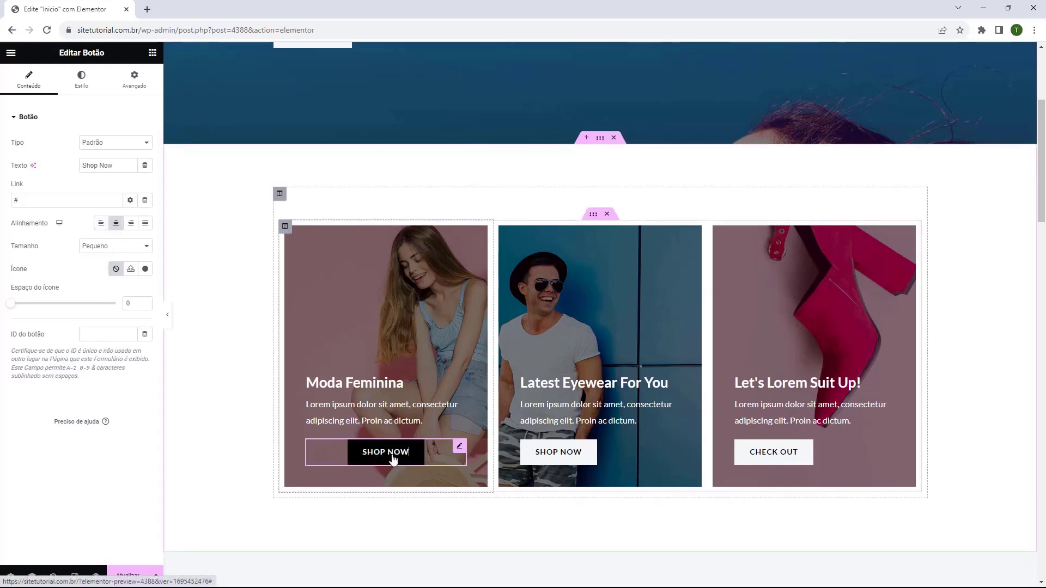
pyautogui.tripleClick(114, 168)
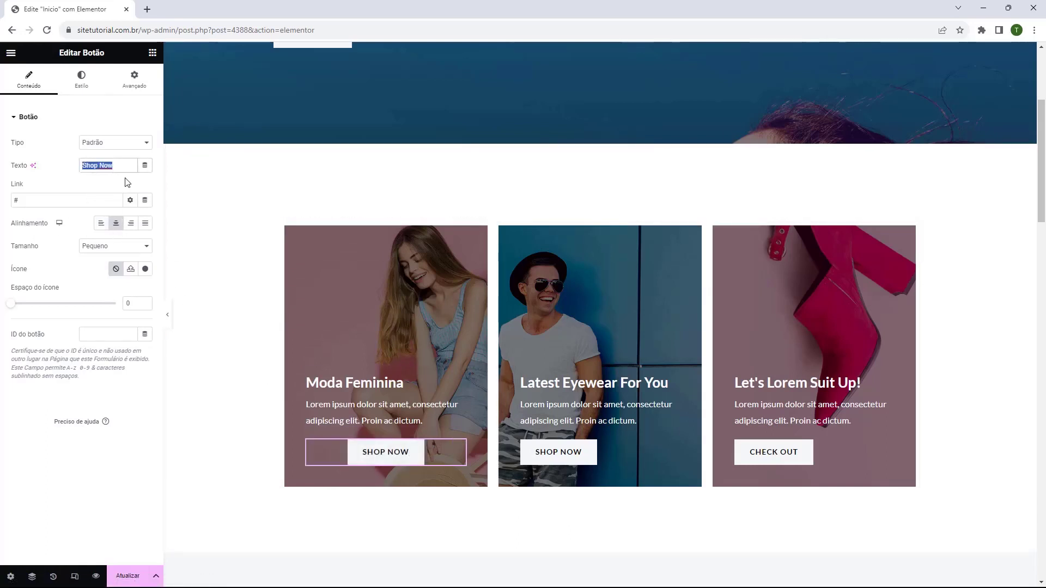
pyautogui.write('acessar')
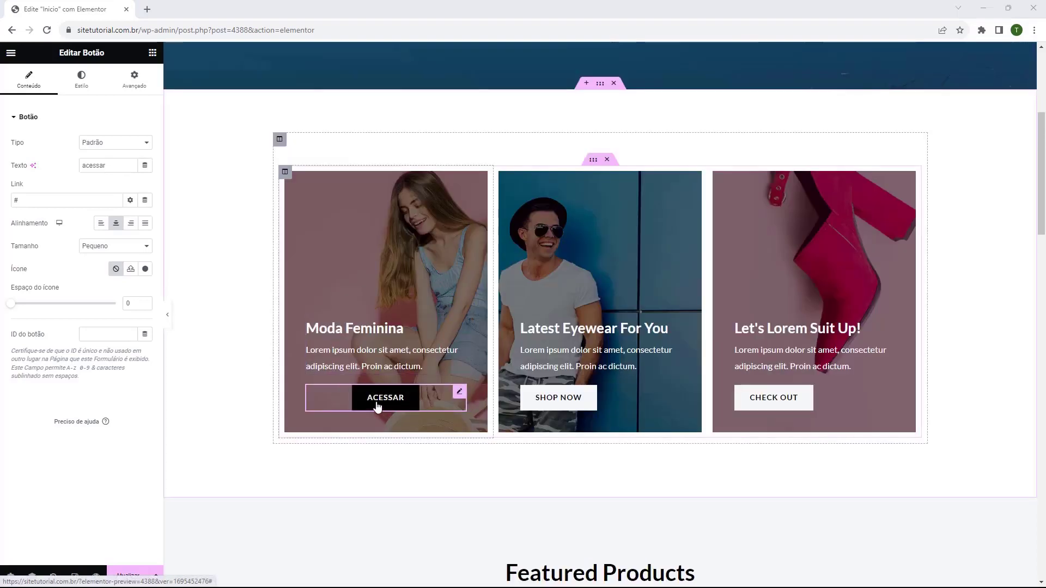
# Change the title of the Latest Eyewear promotional card to "Moda Masculina"
pyautogui.click(560, 357)
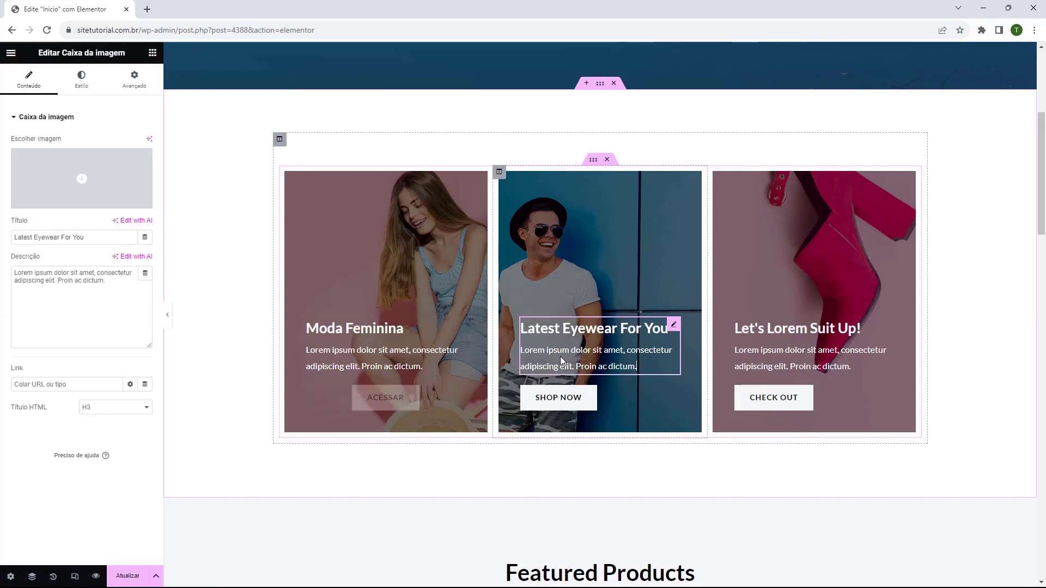
pyautogui.tripleClick(580, 333)
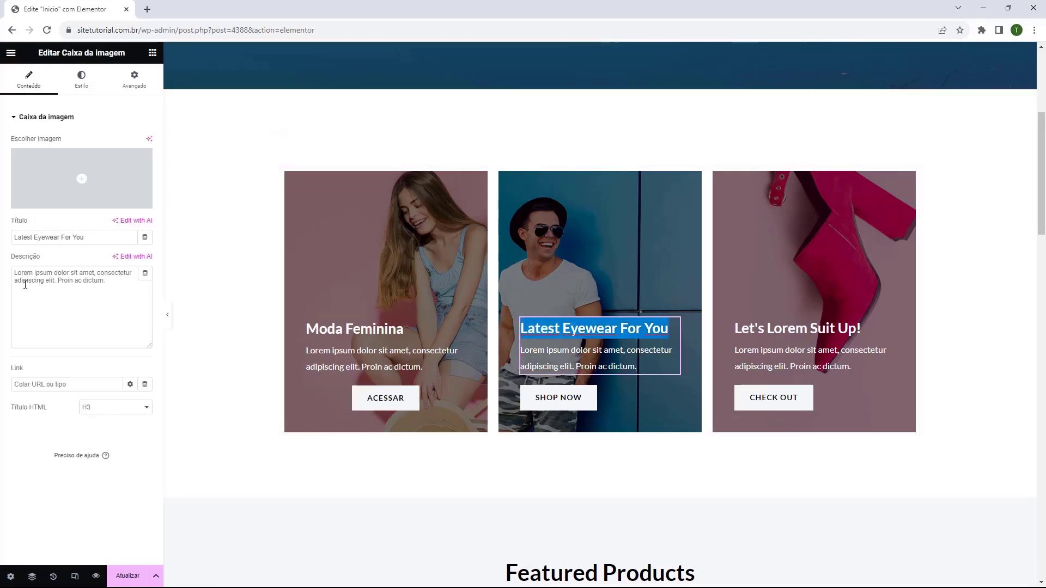
pyautogui.tripleClick(60, 233)
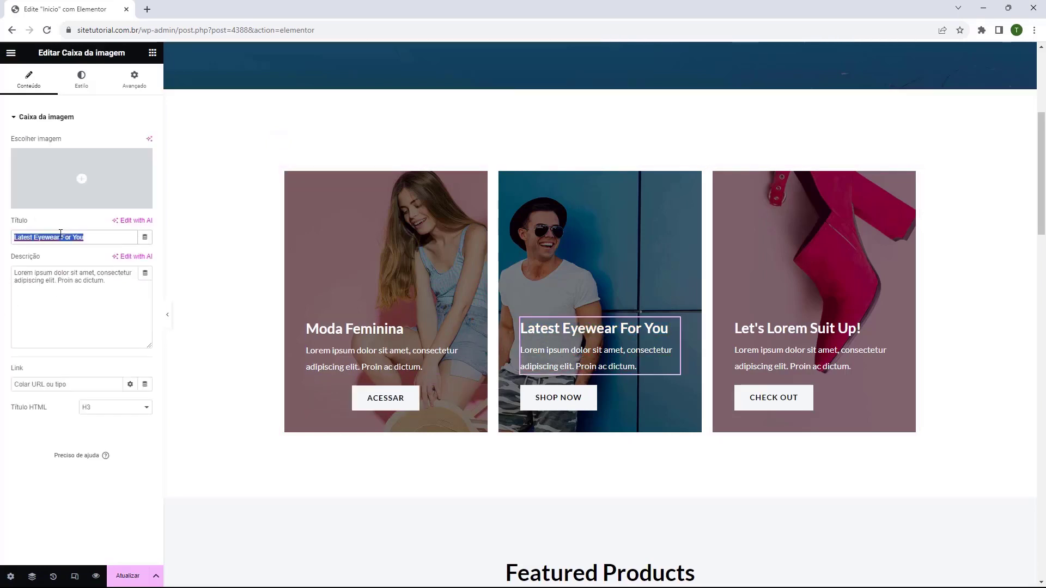
pyautogui.write('Moda Masculina')
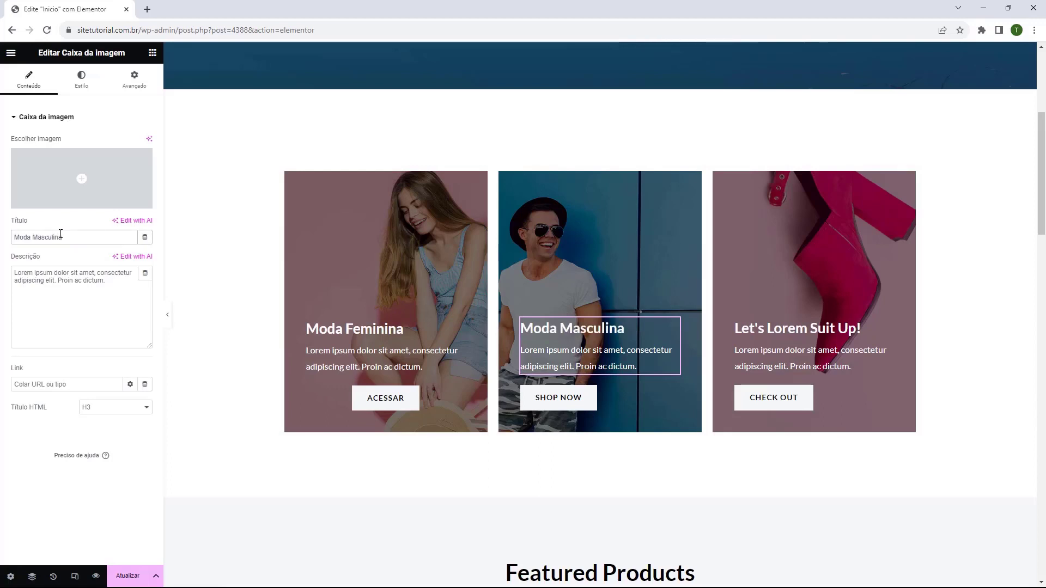
# Center the Moda Masculina card's button and set its text to "acessar"
pyautogui.click(542, 399)
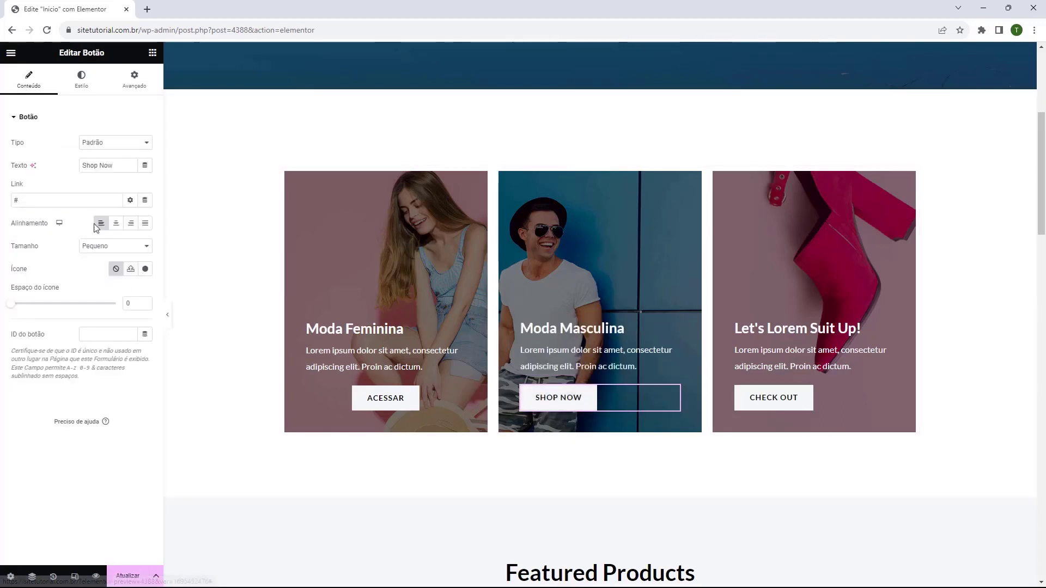
pyautogui.click(116, 223)
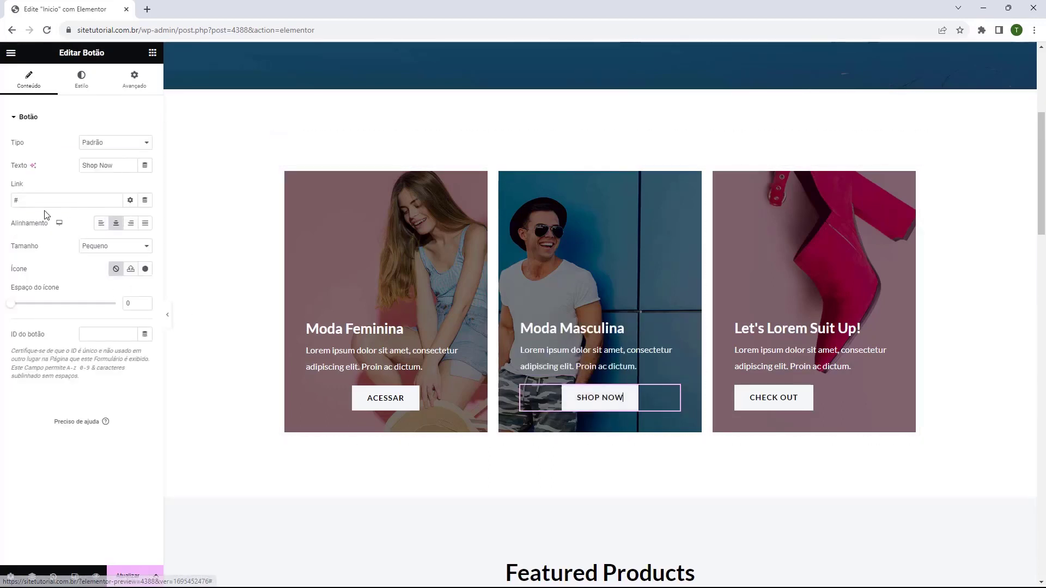
pyautogui.write('acessar')
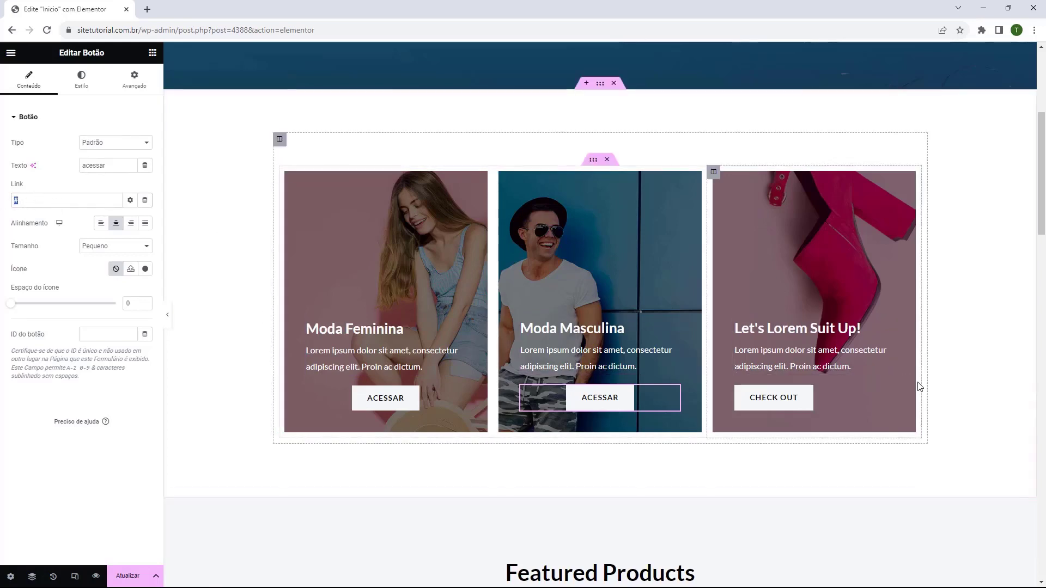
# Change the title of the "Let's Lorem Suit Up!" promotional card to "Acessórios"
pyautogui.click(785, 329)
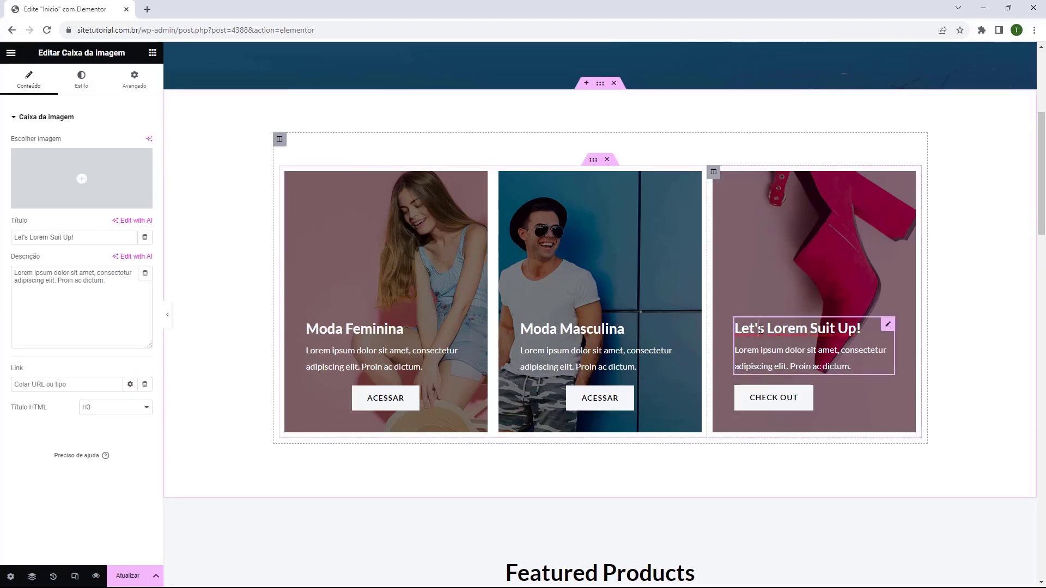
pyautogui.tripleClick(100, 237)
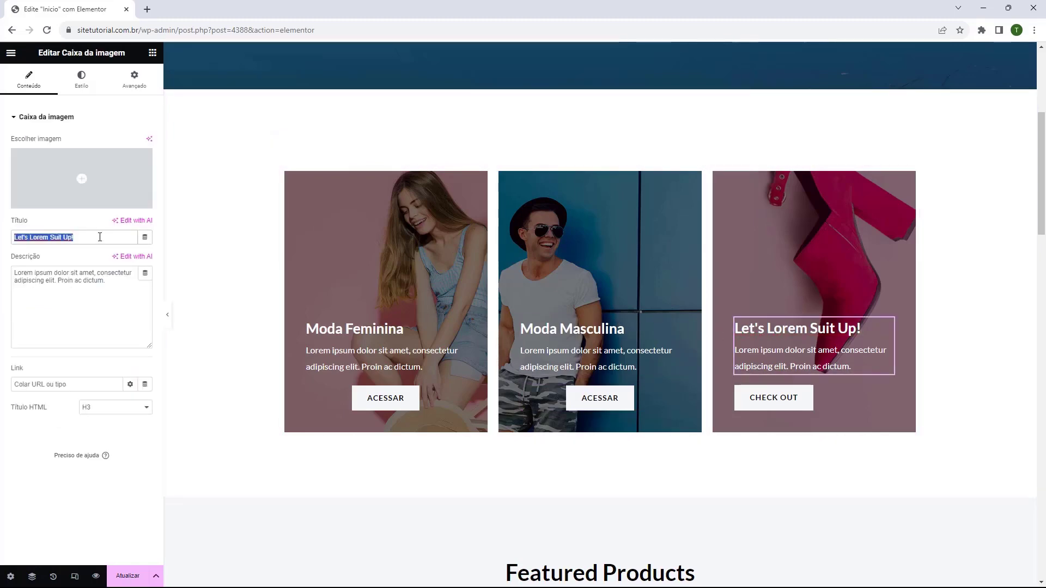
pyautogui.write('Acessórios')
# Center the Acessórios card's button and set its text to "acessar"
pyautogui.click(785, 398)
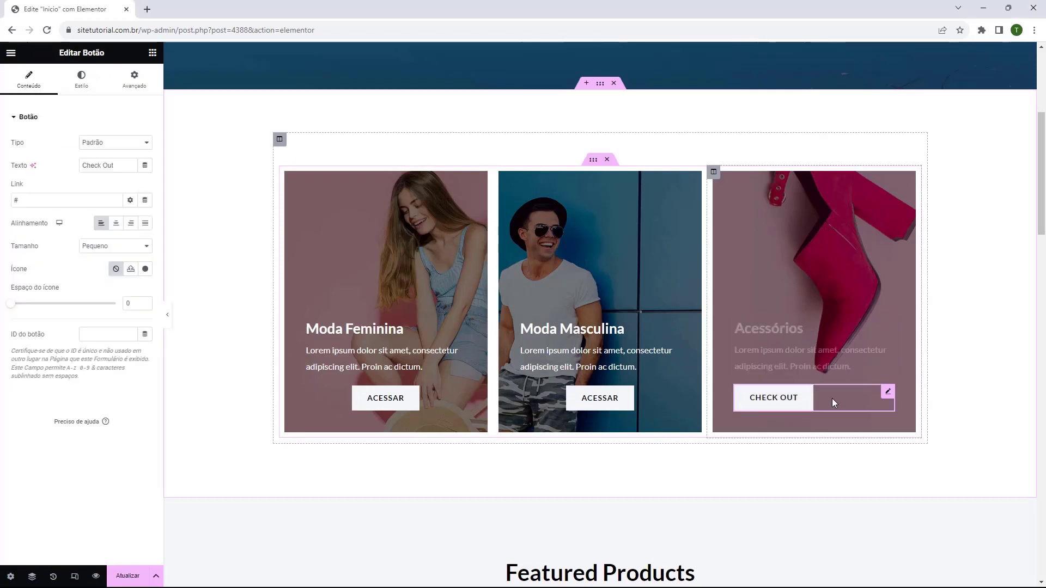
pyautogui.click(116, 223)
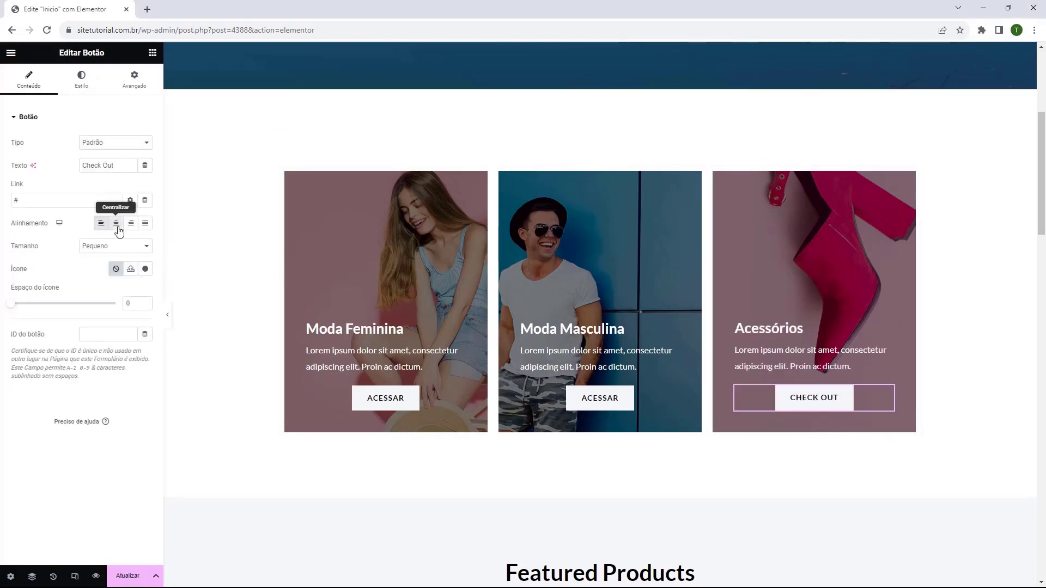
pyautogui.tripleClick(111, 165)
pyautogui.write('acessar')
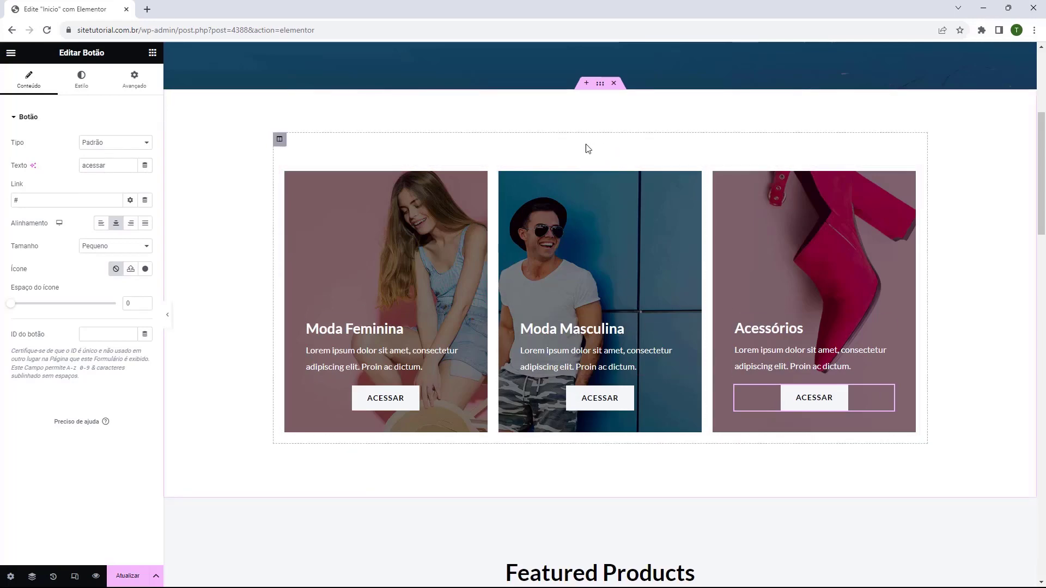
# Set the padding of the outer column holding the three promotional cards to 0 px on all sides
pyautogui.scroll(-3, 509, 276)
pyautogui.scroll(3, 548, 352)
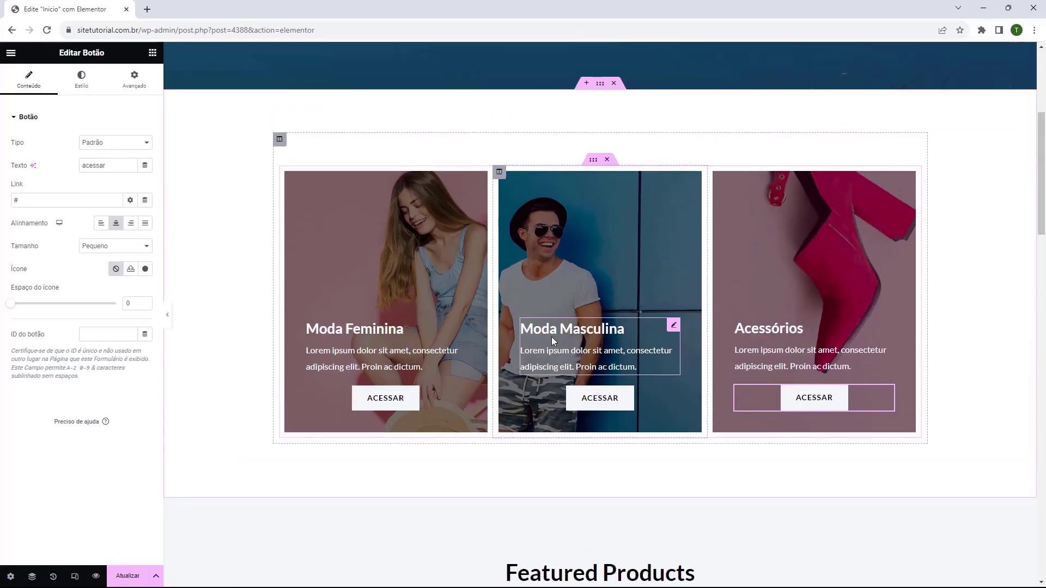
pyautogui.scroll(4, 456, 262)
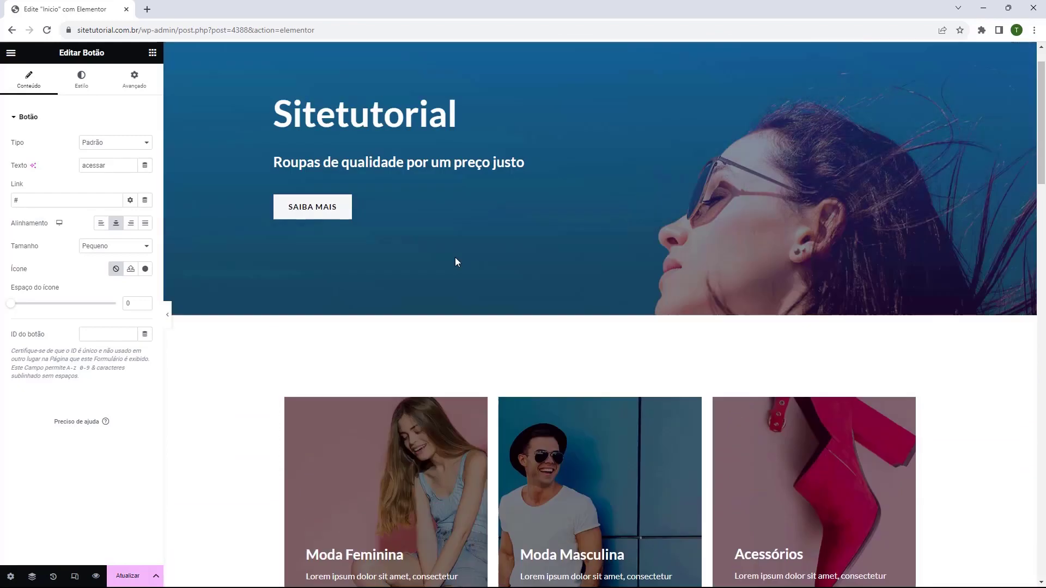
pyautogui.scroll(-4, 565, 207)
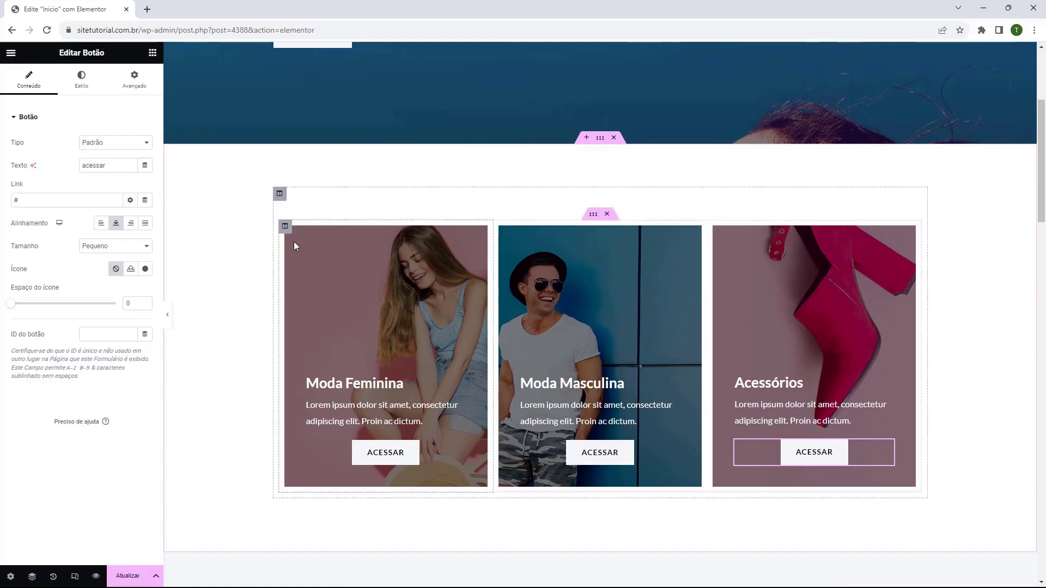
pyautogui.click(279, 194)
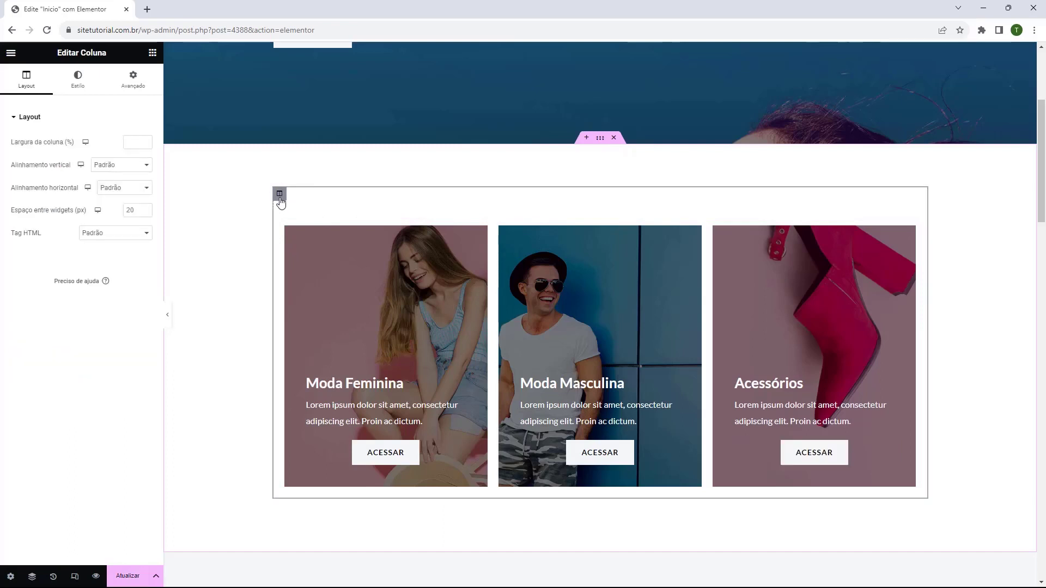
pyautogui.click(79, 77)
pyautogui.click(131, 77)
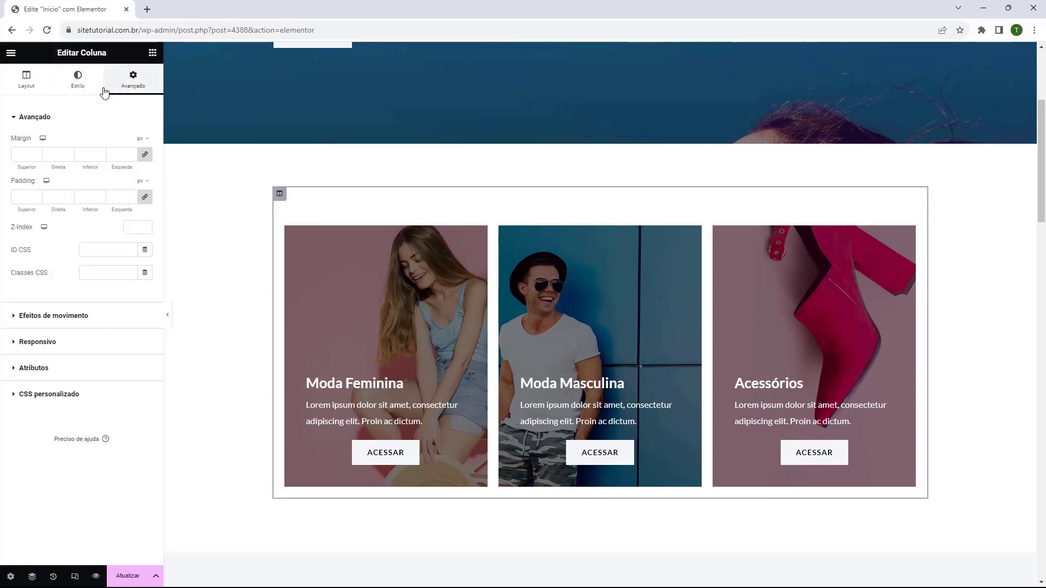
pyautogui.click(145, 198)
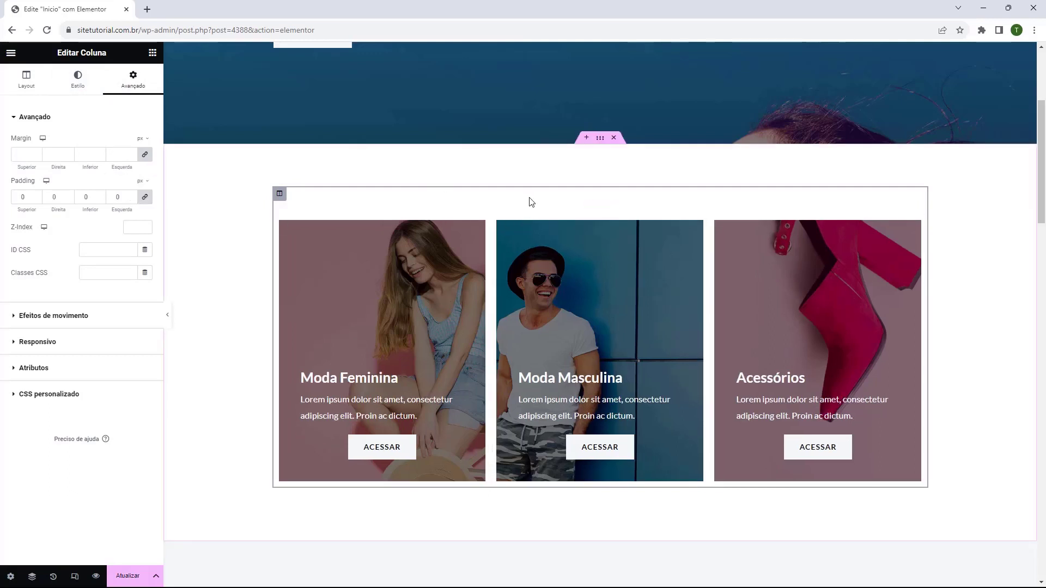
pyautogui.click(36, 199)
pyautogui.hotkey('ctrl', 'z')
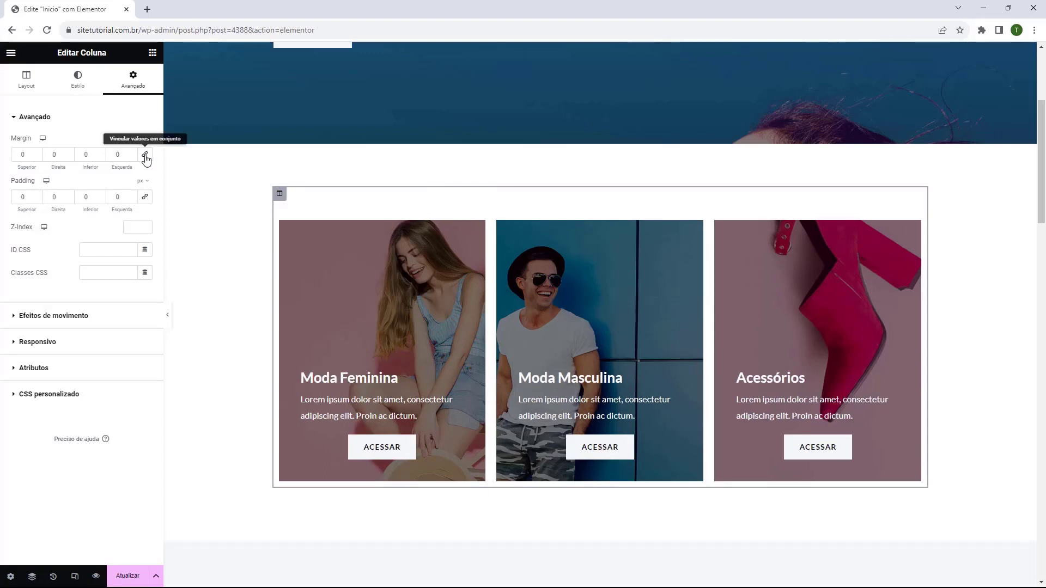
# Set the top margin of the promotional cards' outer column to -50 px, keeping the other margins at 0
pyautogui.click(36, 158)
pyautogui.click(36, 157)
pyautogui.click(36, 157)
pyautogui.click(36, 158)
pyautogui.click(36, 158)
pyautogui.moveTo(36, 158); pyautogui.dragTo(36, 158)
pyautogui.click(36, 157)
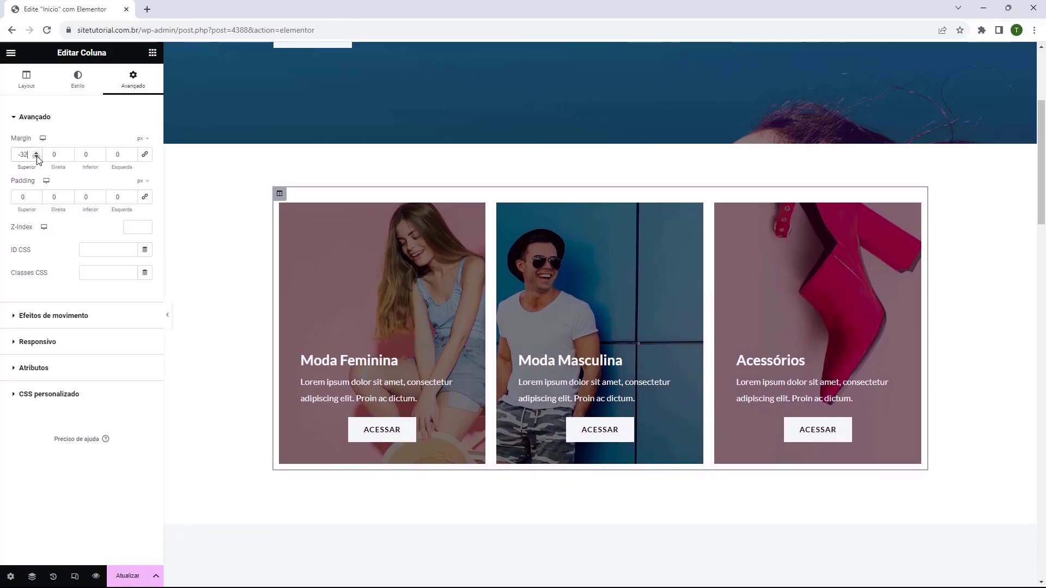
pyautogui.click(36, 157)
pyautogui.click(36, 158)
pyautogui.click(36, 158)
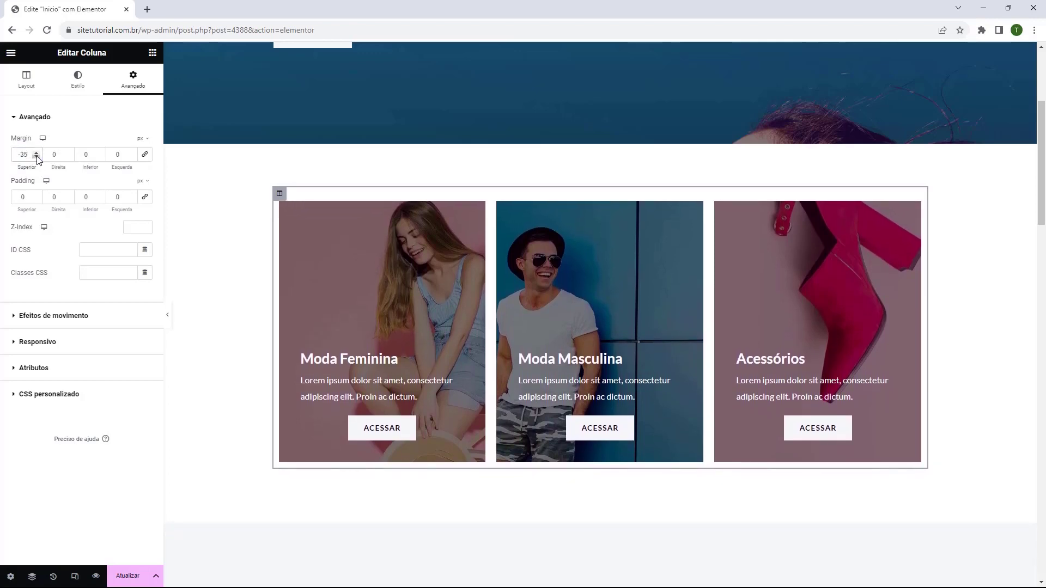
pyautogui.moveTo(37, 158); pyautogui.dragTo(8, 158)
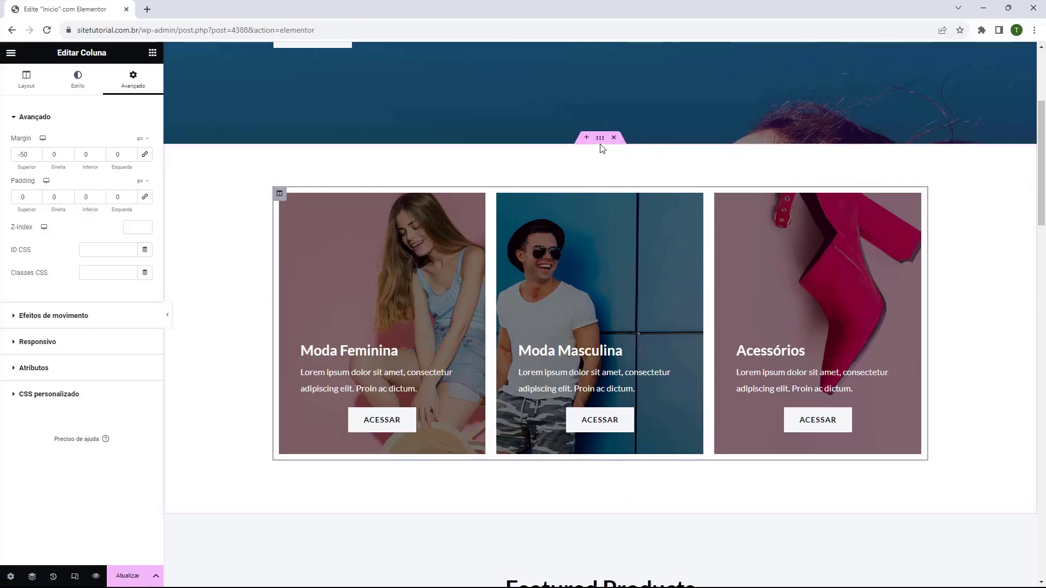
# Set the promotional cards section's top and bottom padding to 35 px
pyautogui.click(600, 140)
pyautogui.click(123, 80)
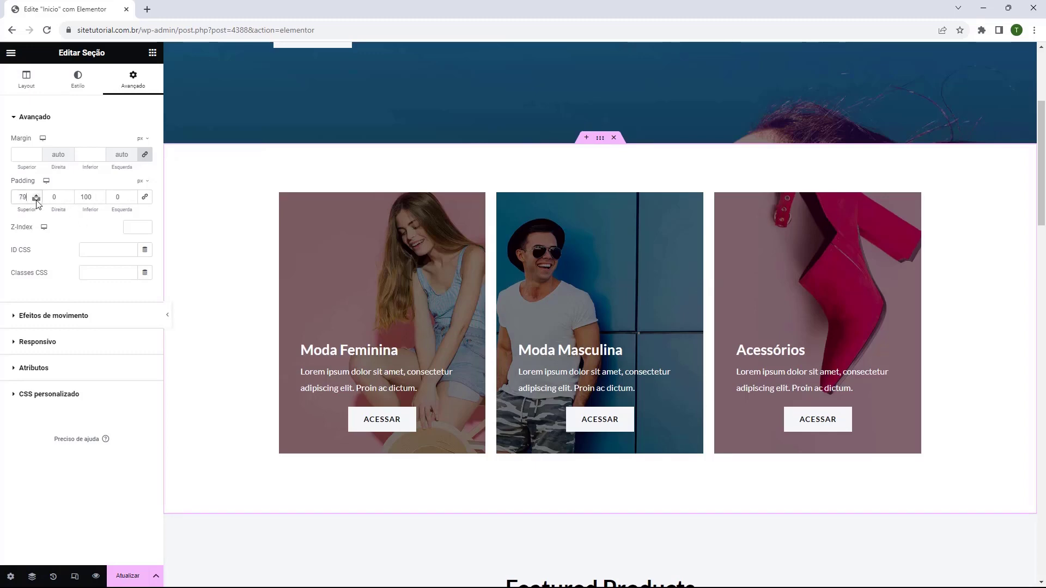
pyautogui.hotkey('ctrl', 'z')
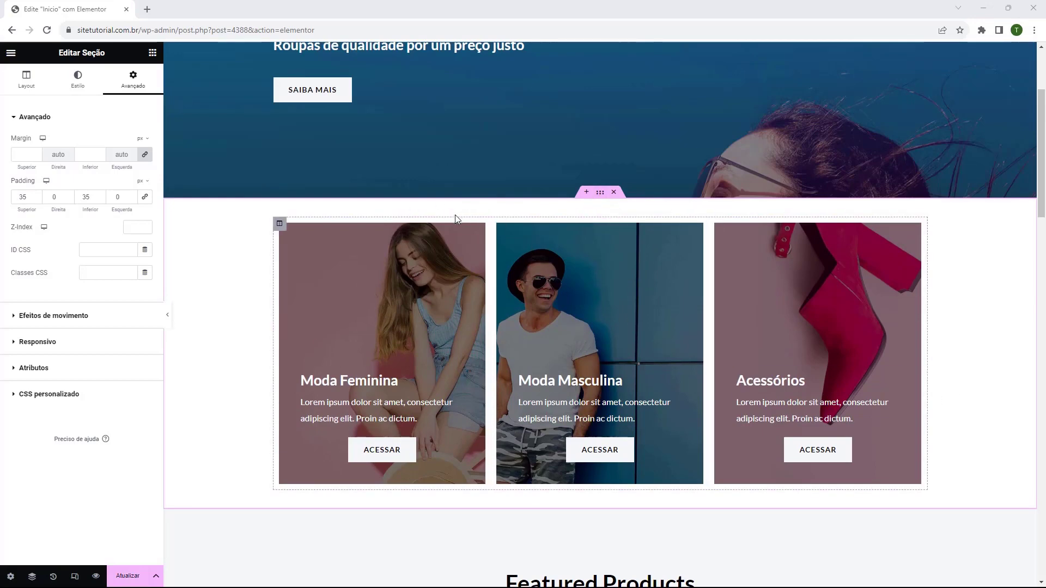
pyautogui.scroll(-5, 453, 220)
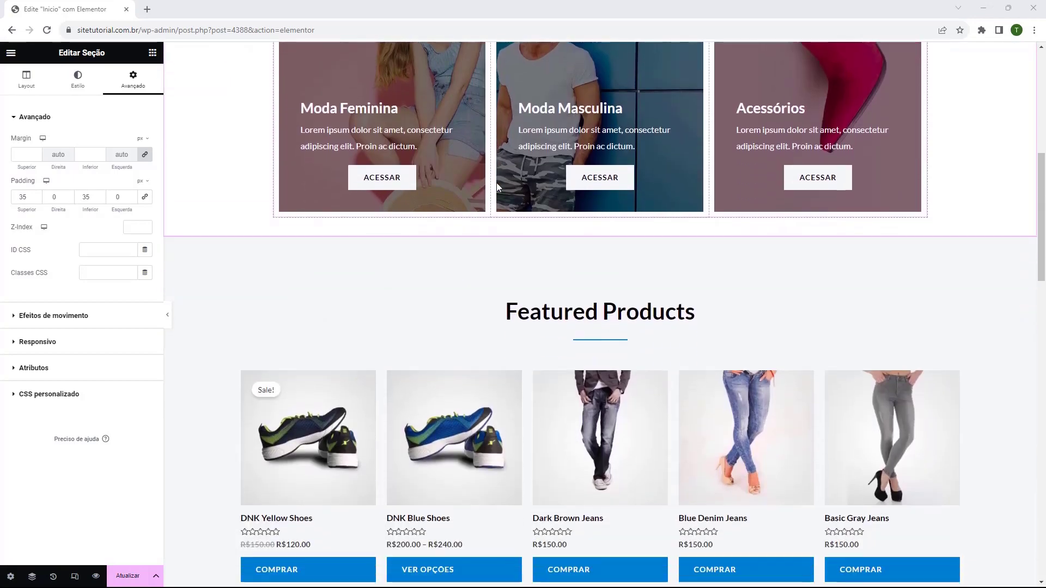
# Change the "Featured Products" section heading to "Mais Vendidos"
pyautogui.scroll(-2, 497, 187)
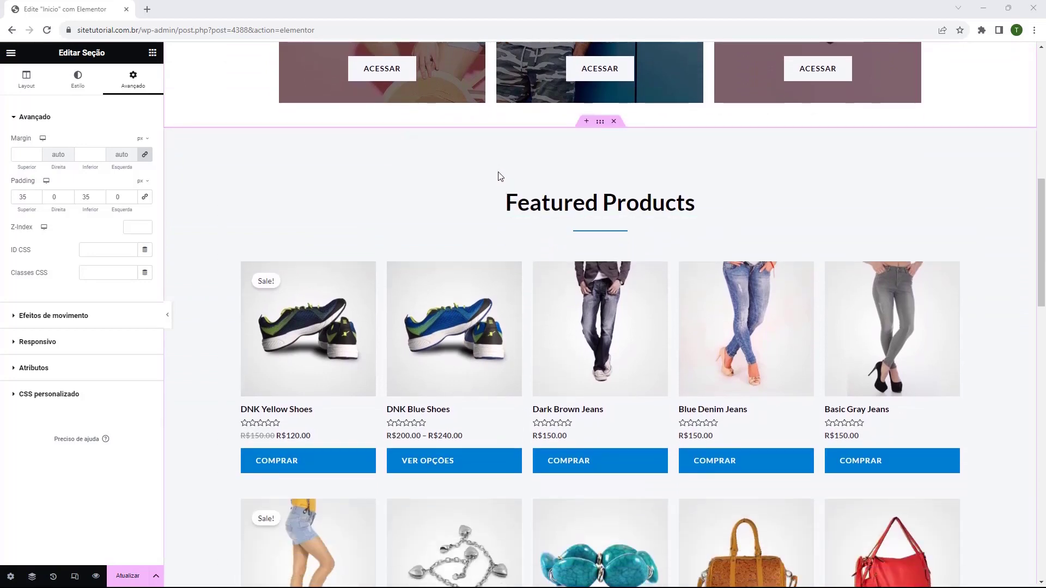
pyautogui.scroll(-3, 497, 176)
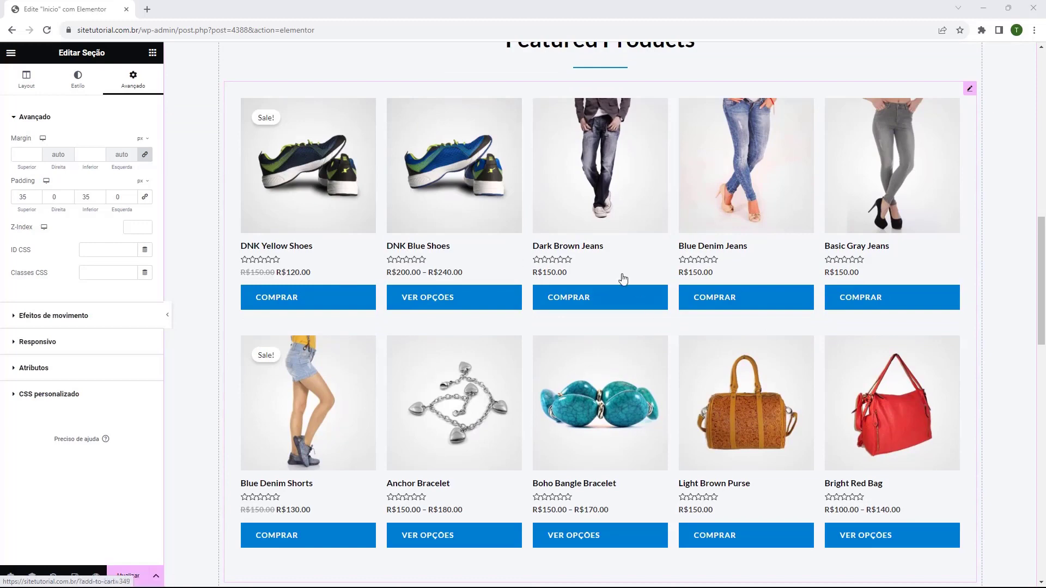
pyautogui.scroll(-10, 551, 316)
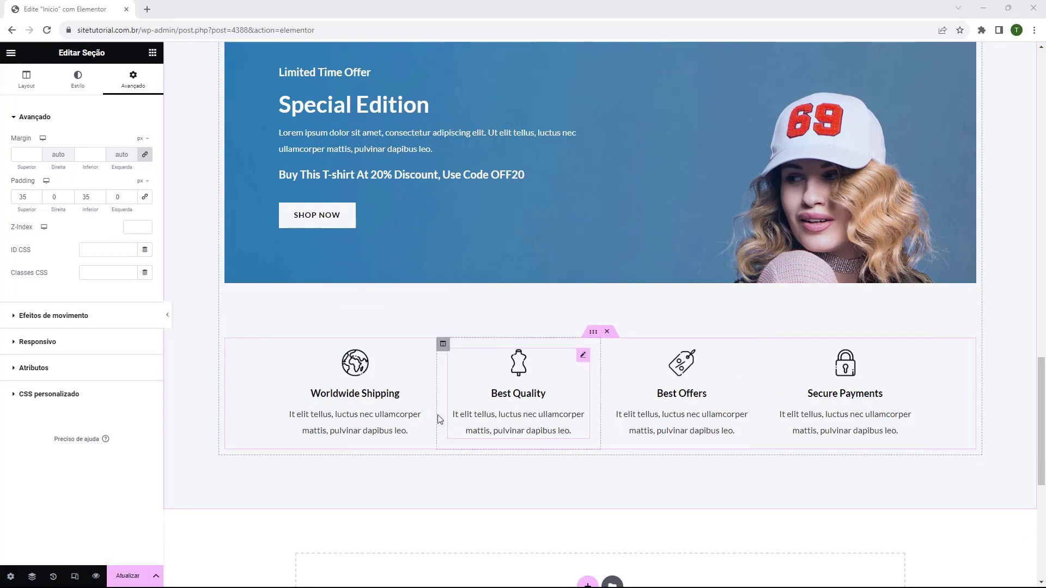
pyautogui.scroll(10, 564, 240)
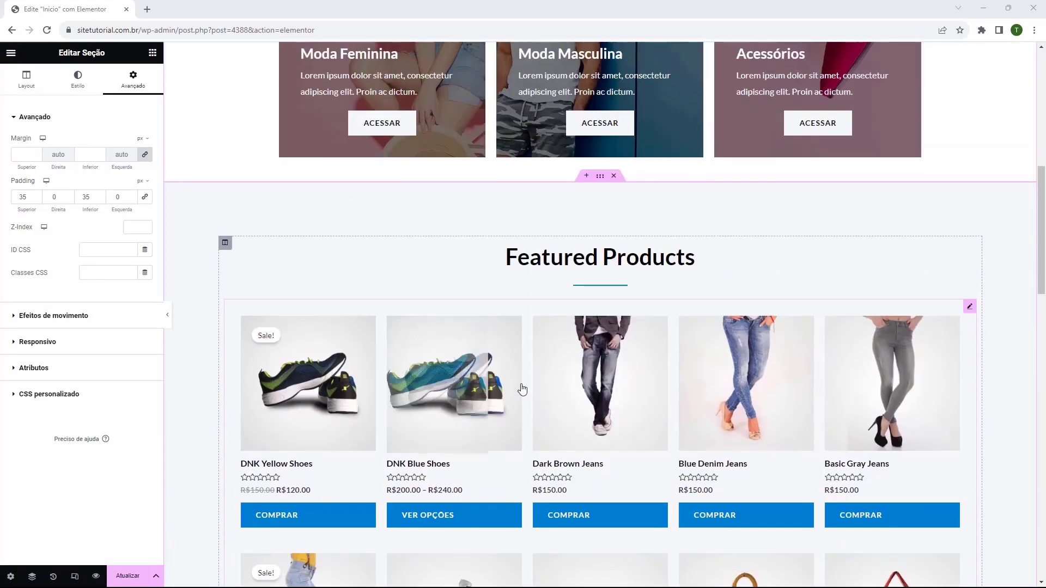
pyautogui.click(547, 260)
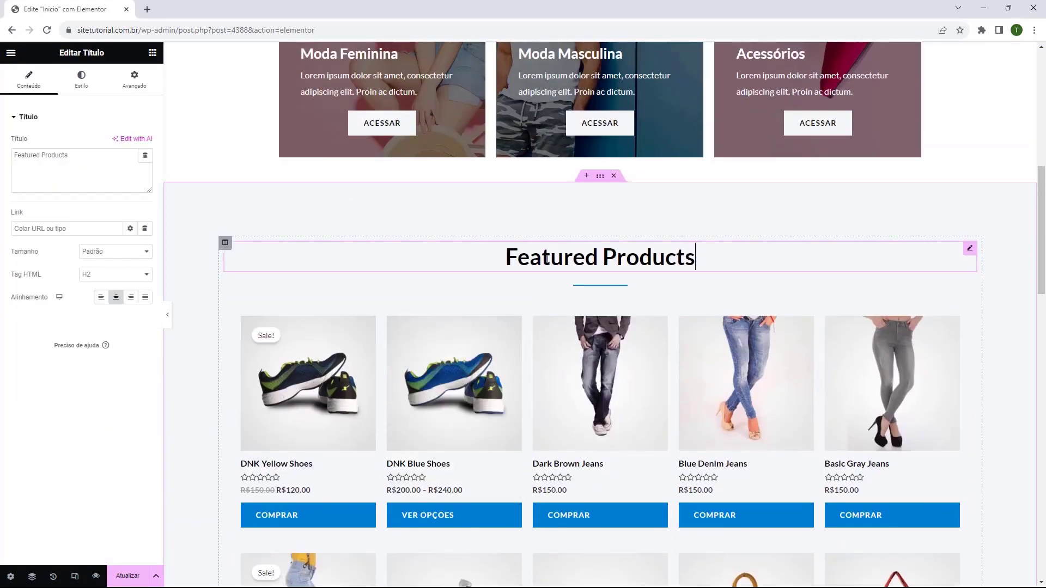
pyautogui.tripleClick(547, 261)
pyautogui.click(83, 158)
pyautogui.tripleClick(84, 158)
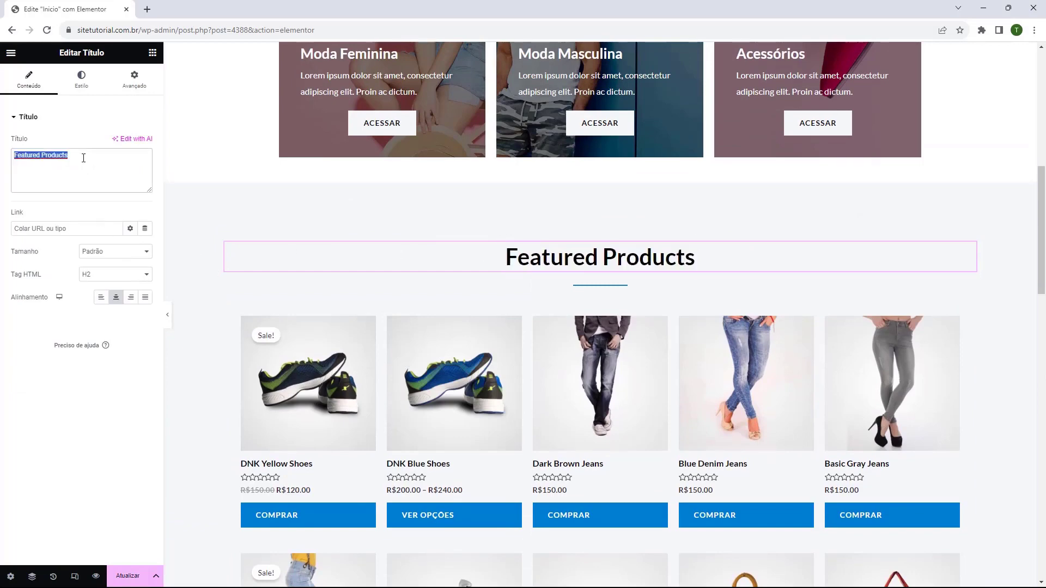
pyautogui.write('Mais Vendidos')
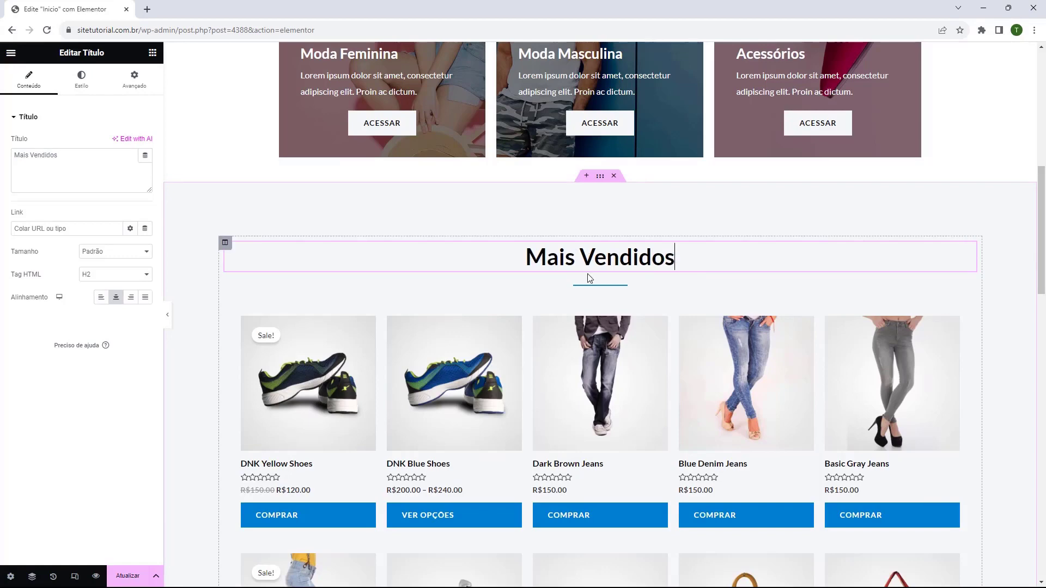
pyautogui.click(521, 264)
# Open the shortcode settings of the product grid below the "Mais Vendidos" heading and examine its shortcode
pyautogui.scroll(-1, 589, 283)
pyautogui.scroll(-2, 589, 283)
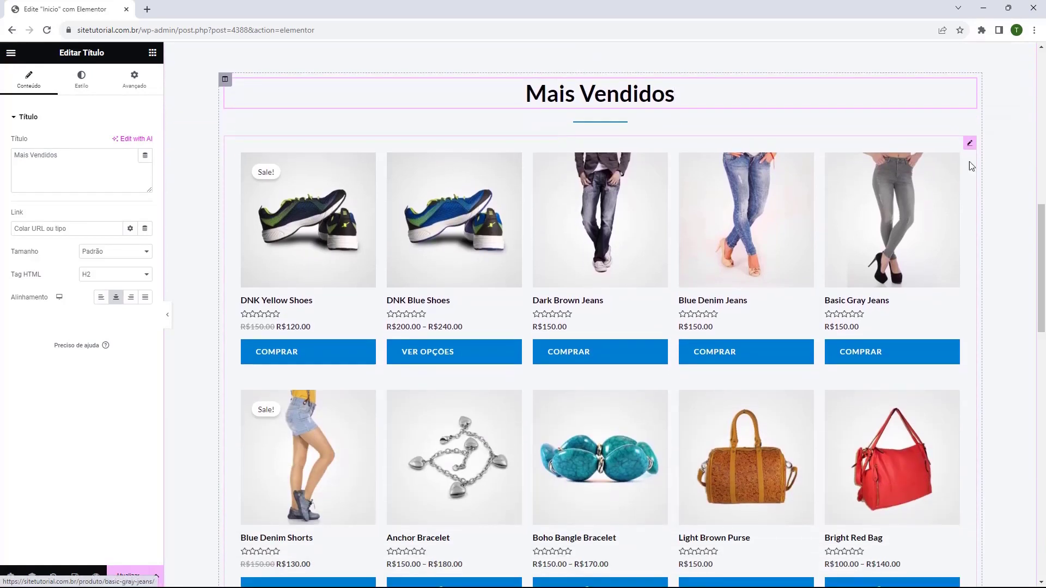
pyautogui.click(555, 245)
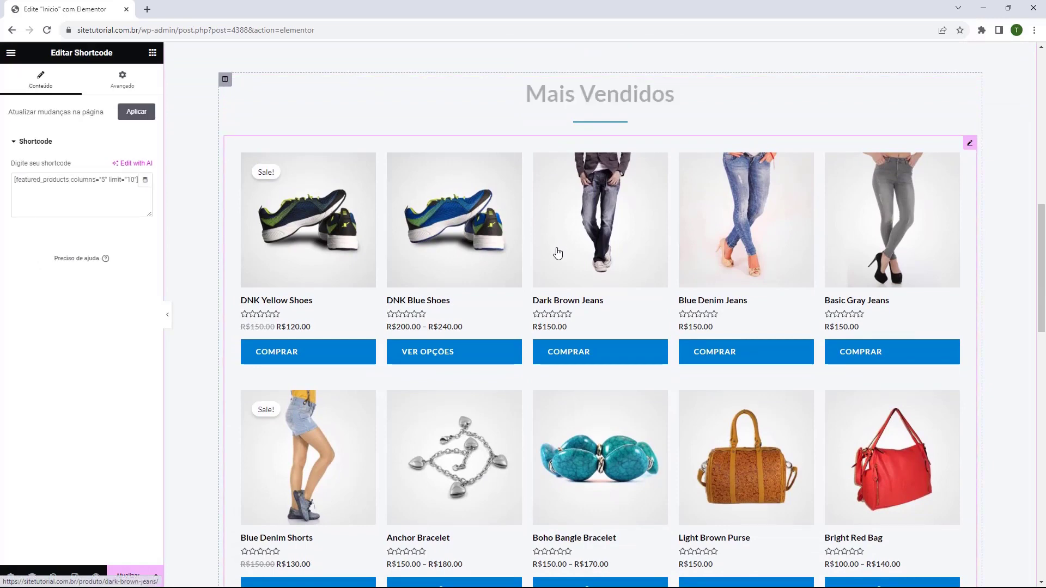
pyautogui.click(60, 183)
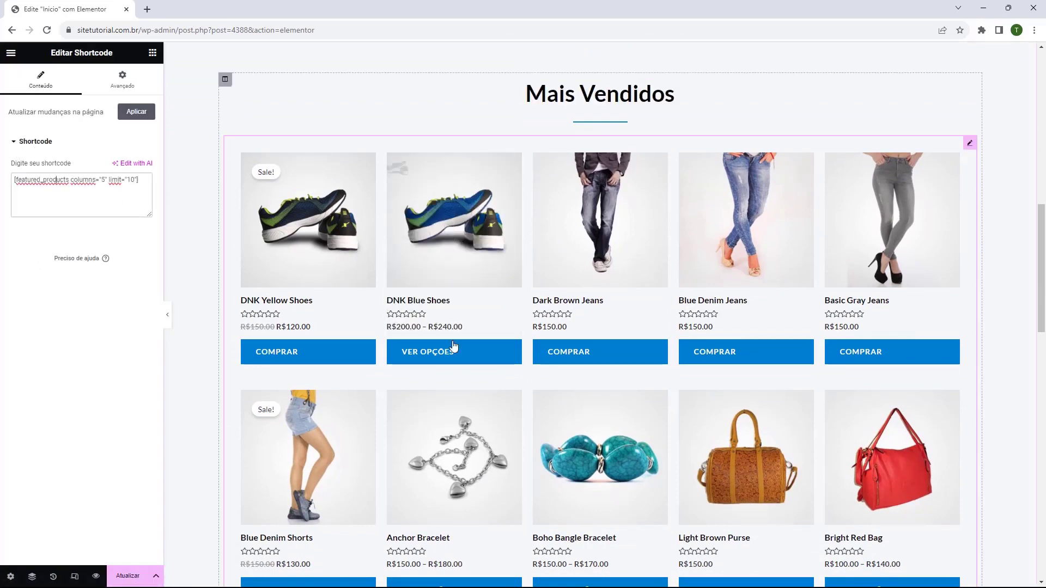